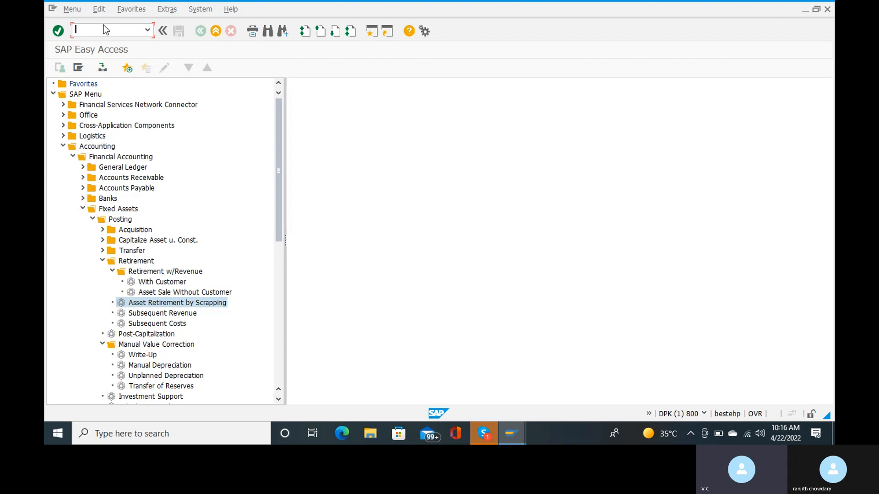
text(spro)
key(Return)
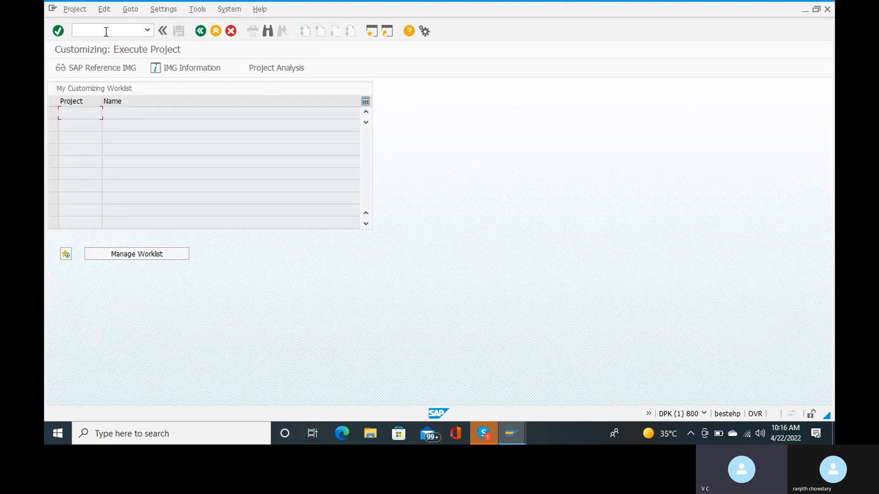
click(105, 31)
click(105, 31)
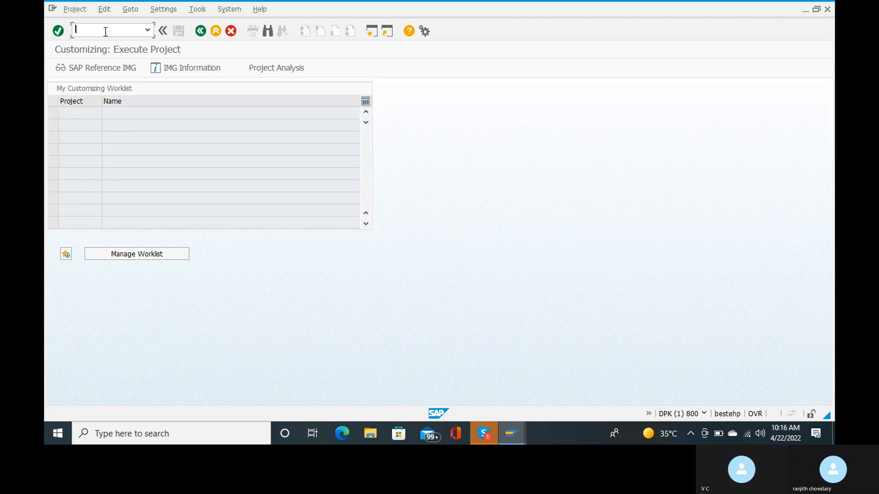
text(/n)
key(Return)
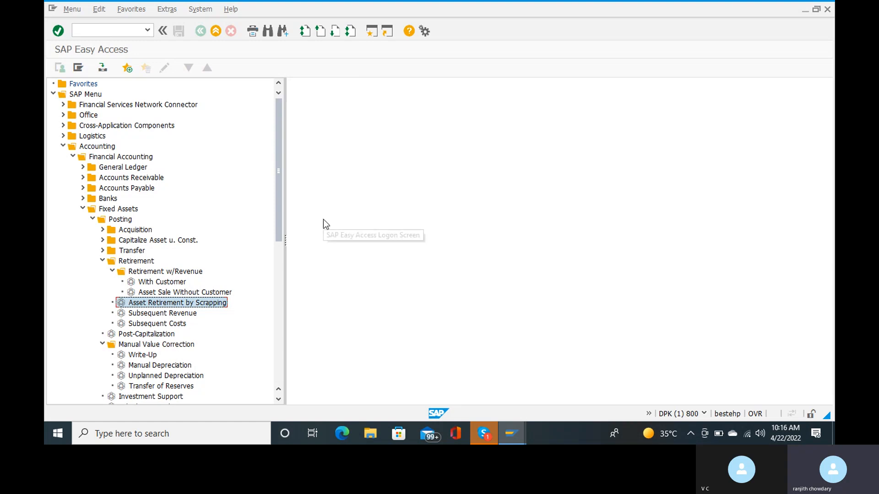
Try to switch the computer's Wi-Fi to the Pixel 4a network and close the SAP GUI error
click(747, 433)
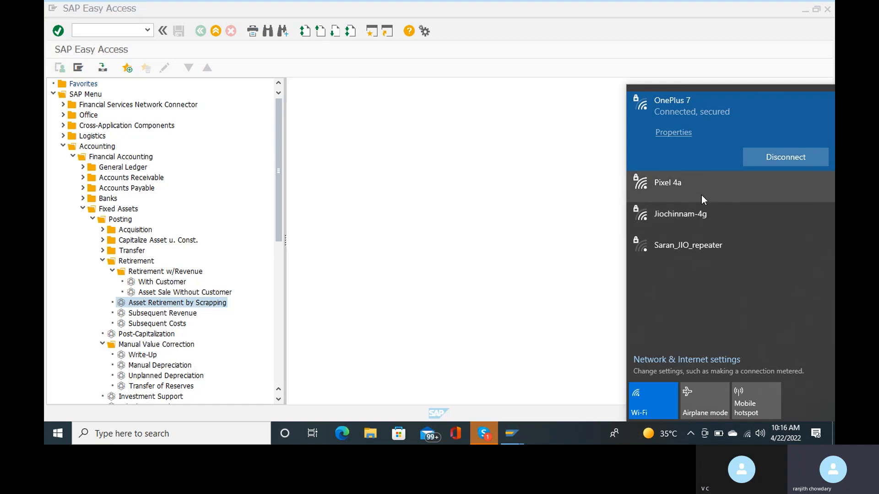
click(702, 194)
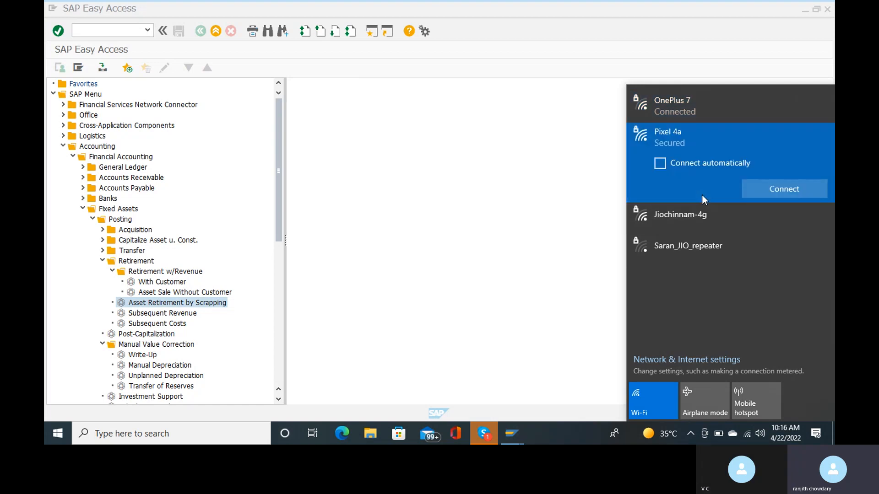
click(773, 188)
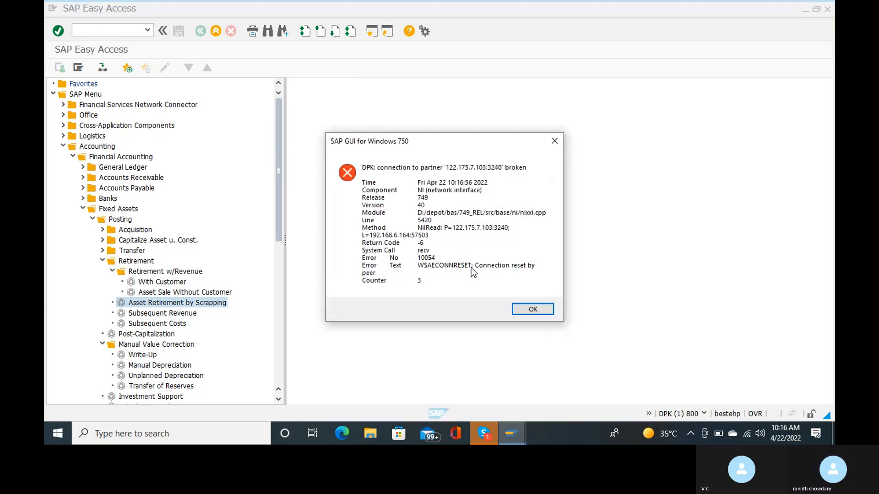
click(533, 309)
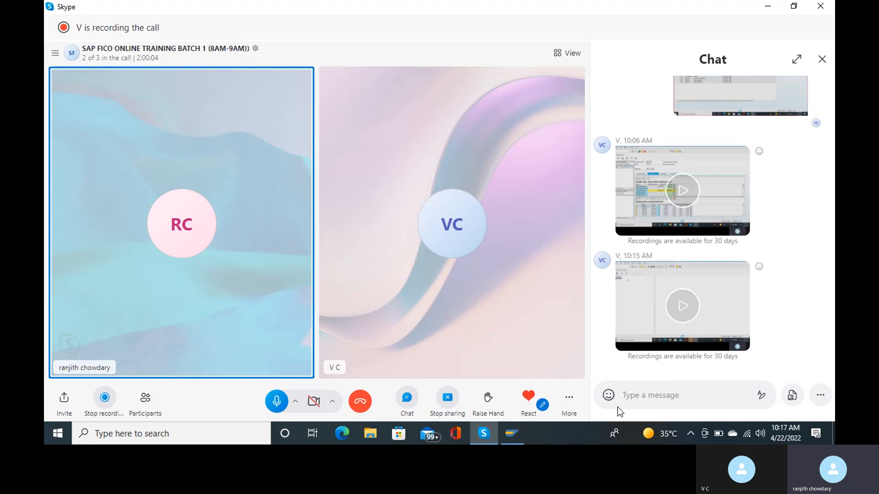
Try to open the test system connection from SAP Logon 750
mouse_move(518, 435)
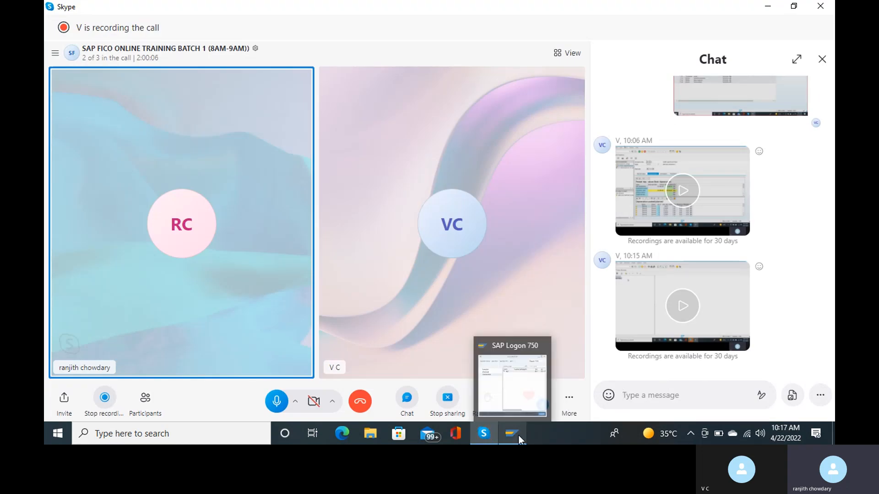
click(517, 396)
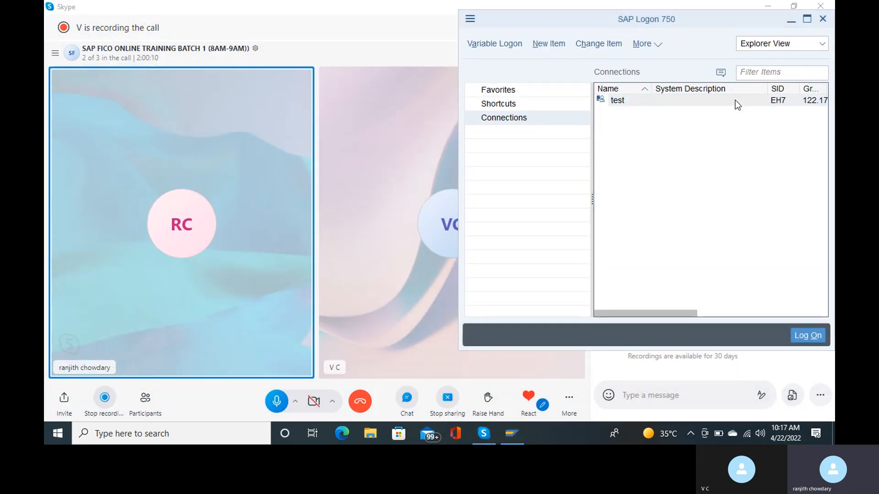
click(724, 107)
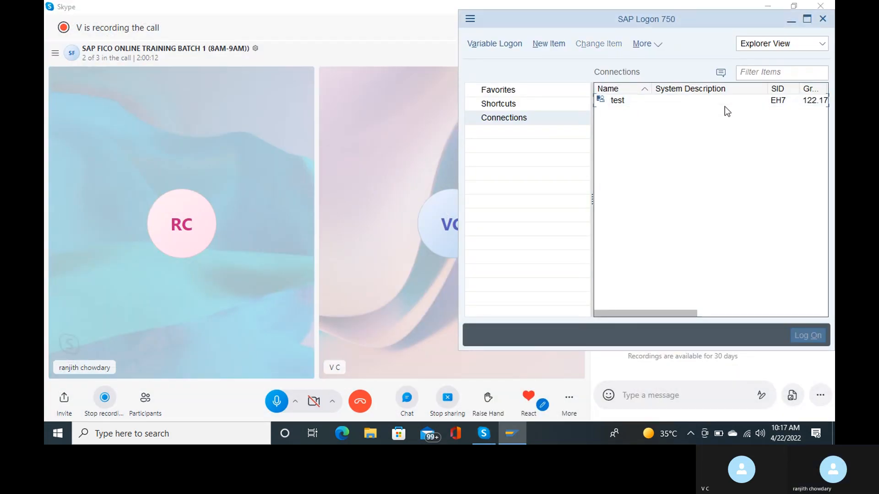
double_click(613, 101)
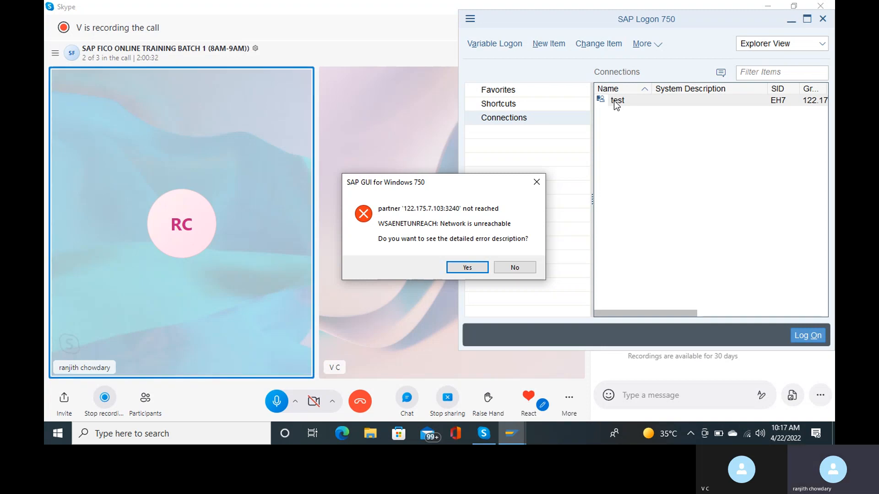
key(Escape)
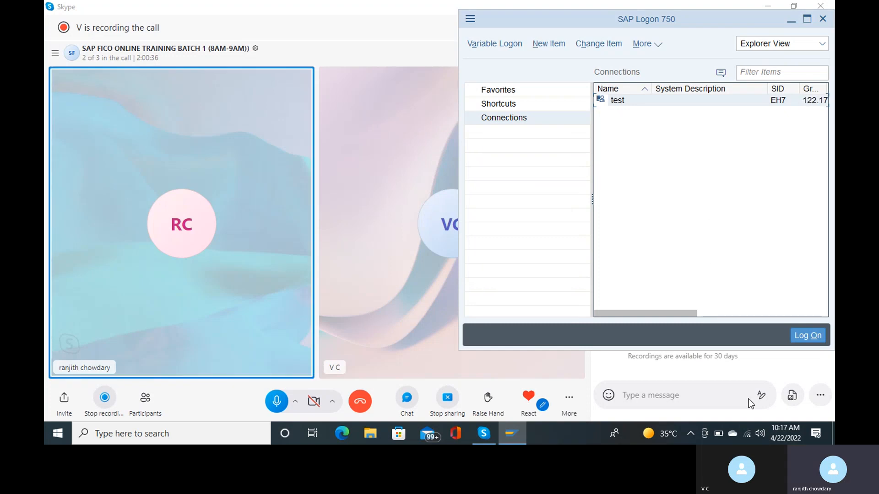
Connect to the Pixel 4a Wi-Fi network with automatic connection on, and turn automatic connection off for OnePlus 7
click(745, 436)
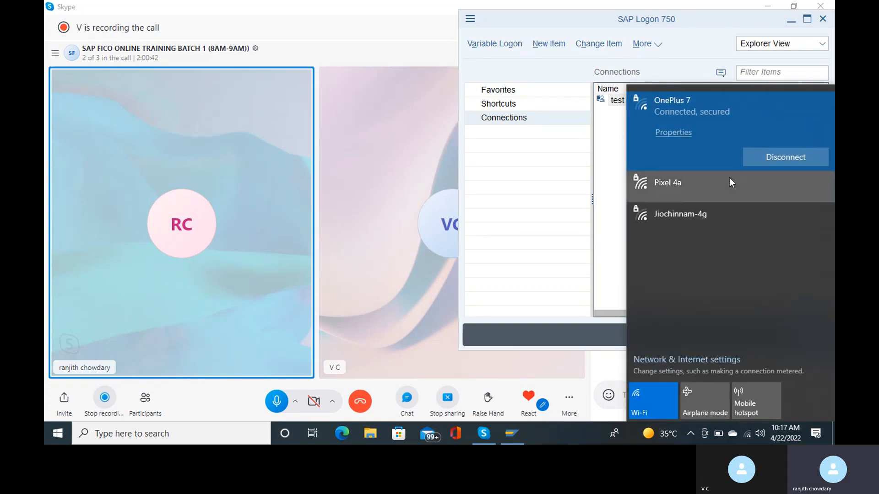
click(729, 182)
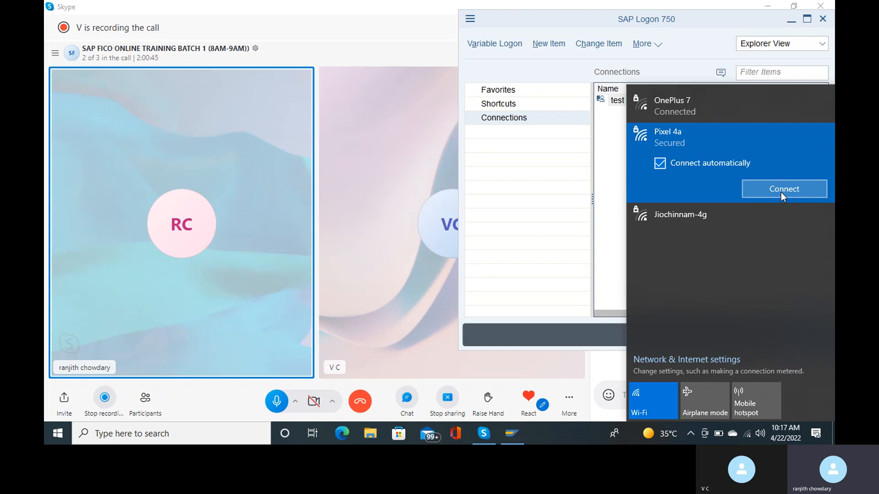
click(781, 192)
click(679, 109)
click(661, 132)
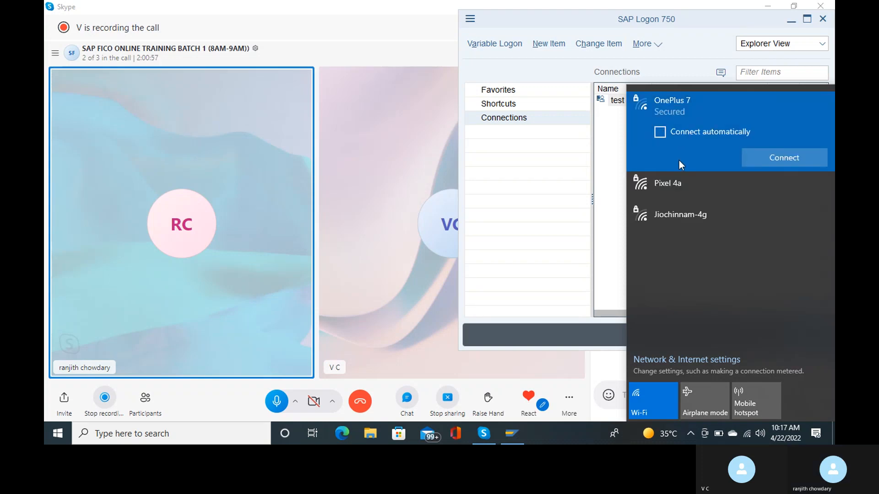
click(675, 198)
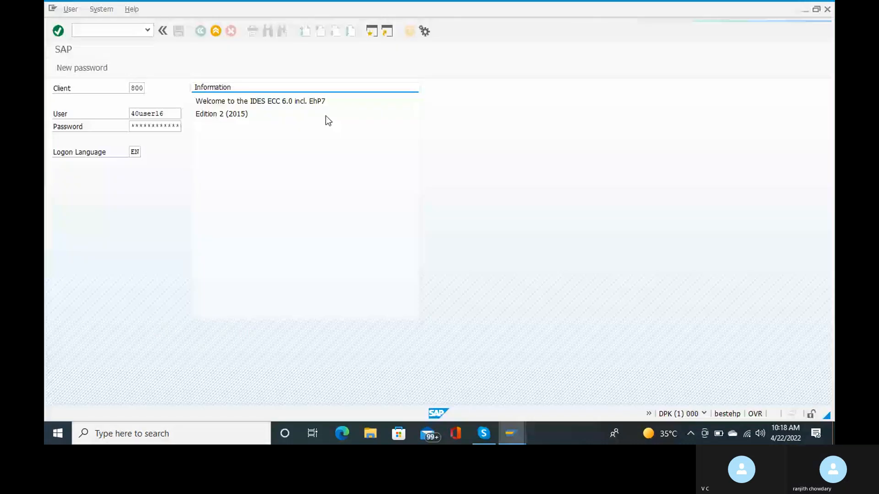
Log on to SAP client 800 with the credentials already filled in
key(Return)
click(395, 395)
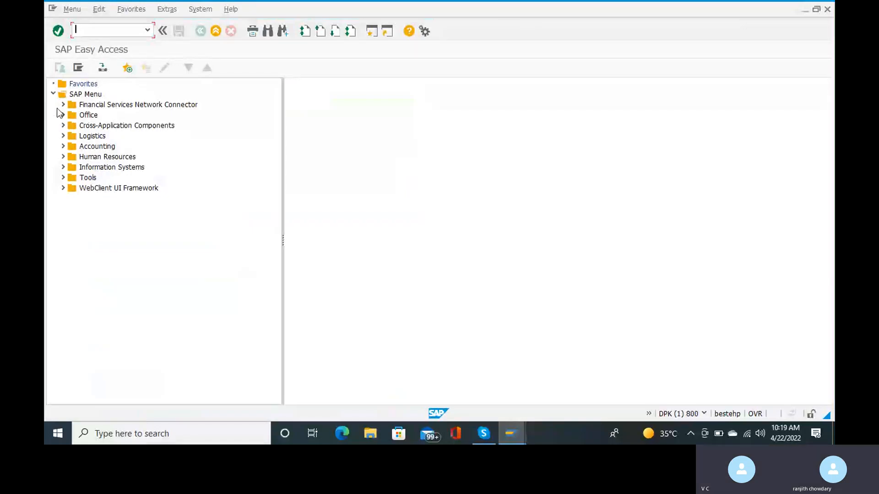
mouse_move(477, 443)
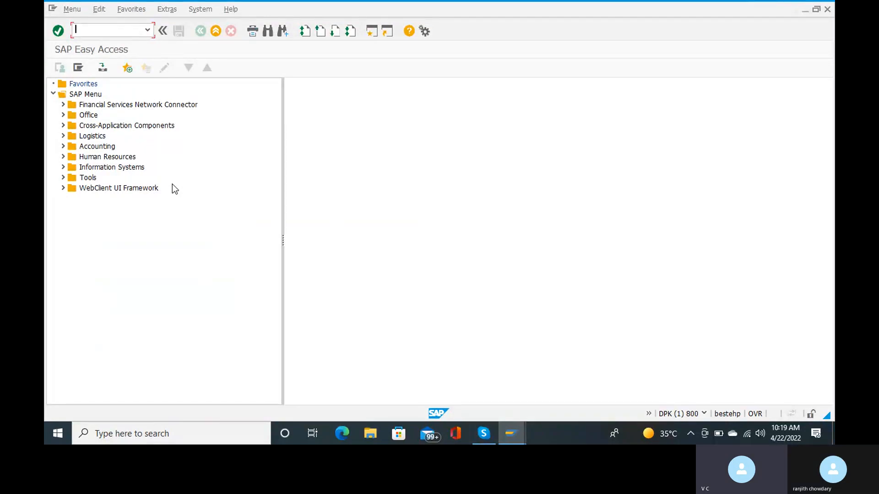
text(afab)
key(Return)
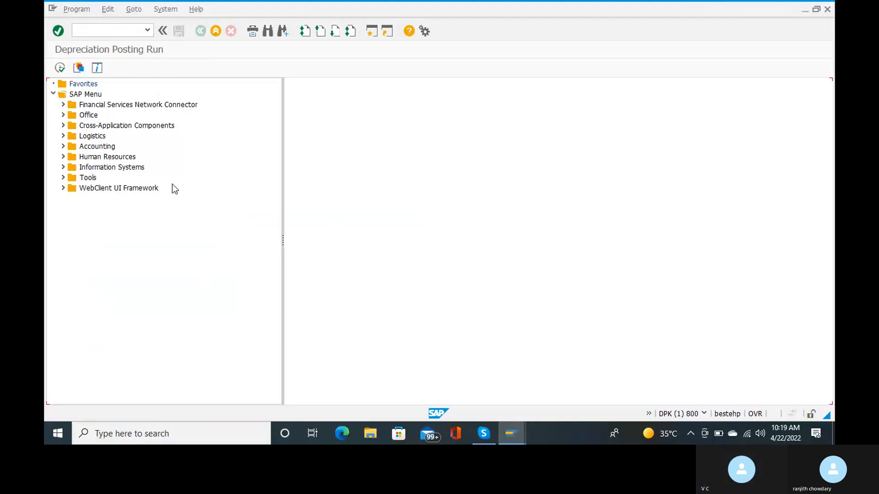
text(rcl)
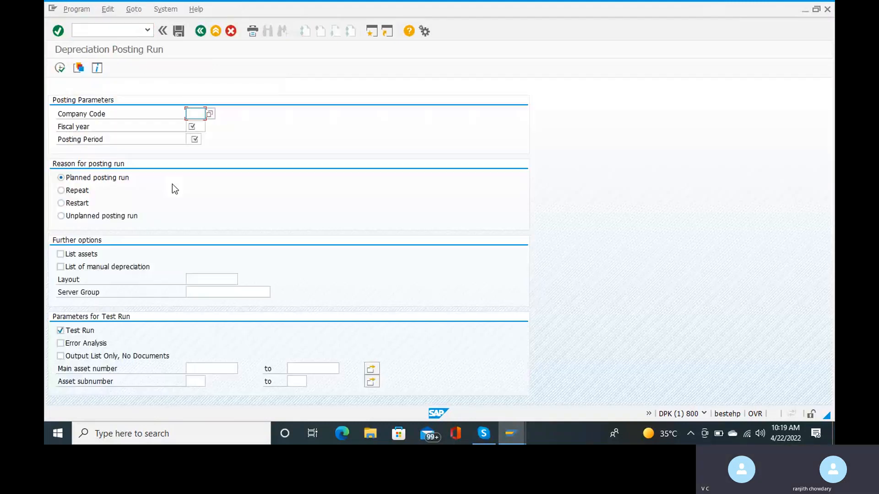
text(5)
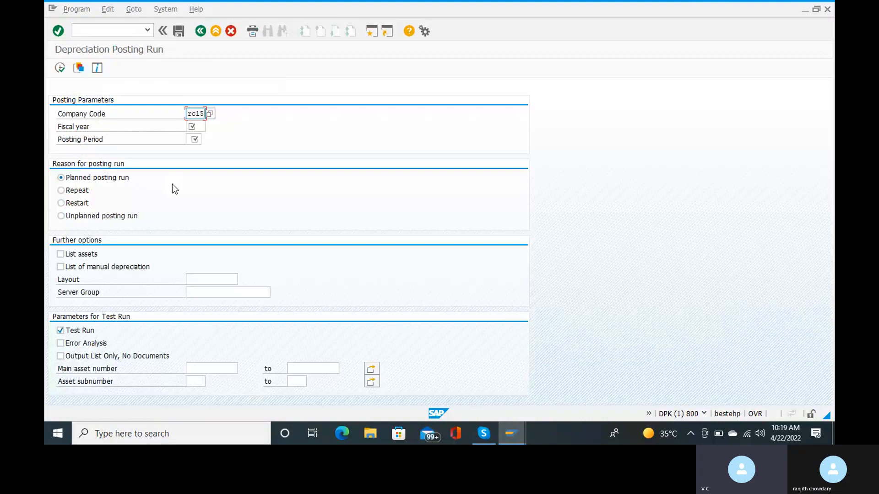
click(116, 28)
text(/n)
key(Return)
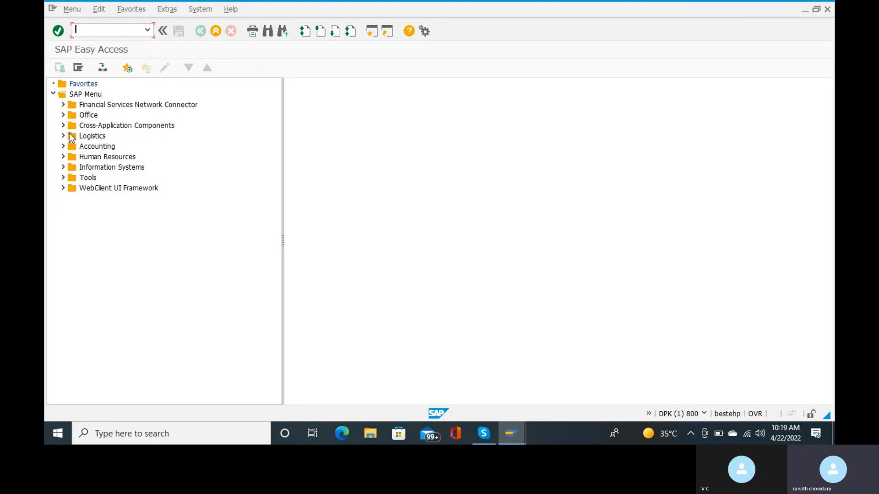
Start the Depreciation Run's Execute transaction under Accounting, Financial Accounting, Fixed Assets, Periodic Processing
click(62, 146)
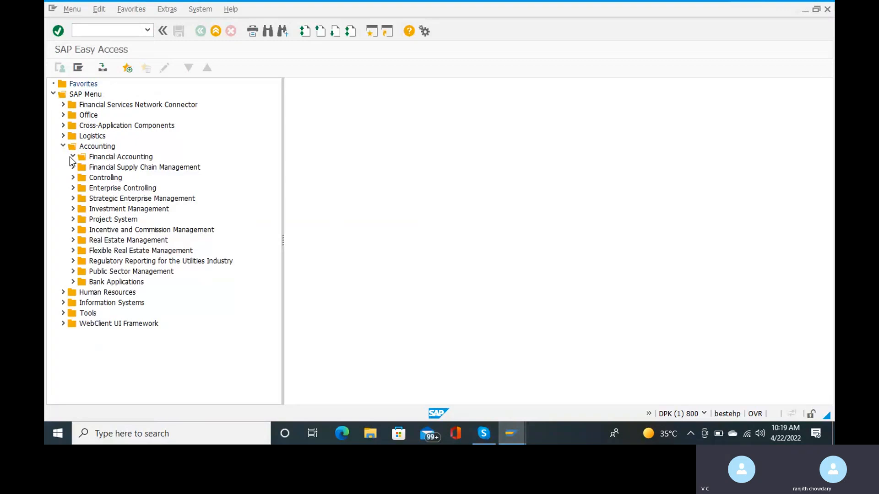
click(71, 157)
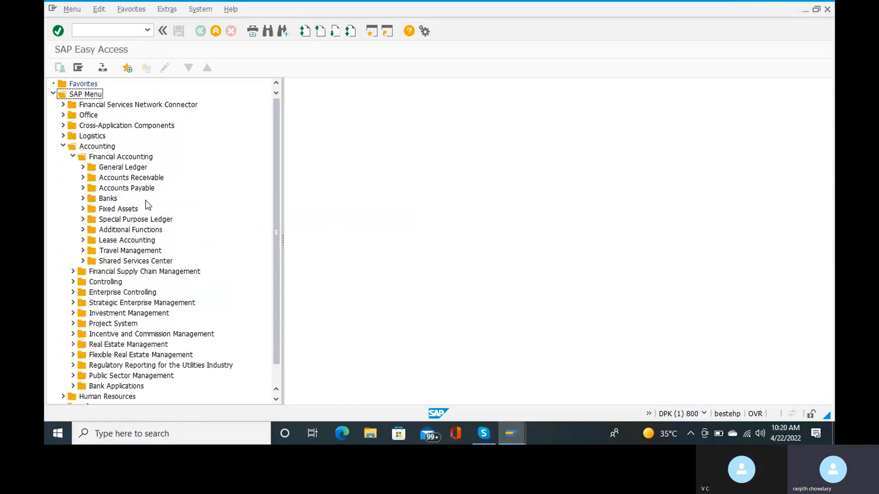
click(83, 209)
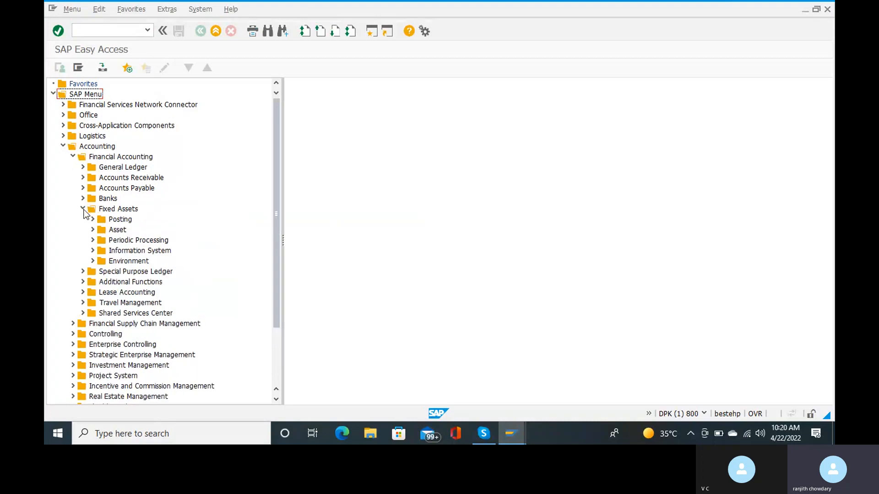
click(93, 240)
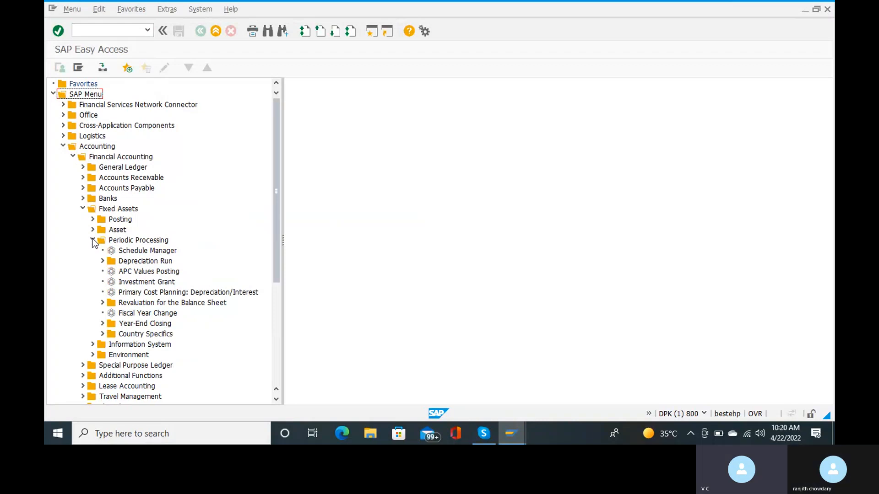
click(103, 261)
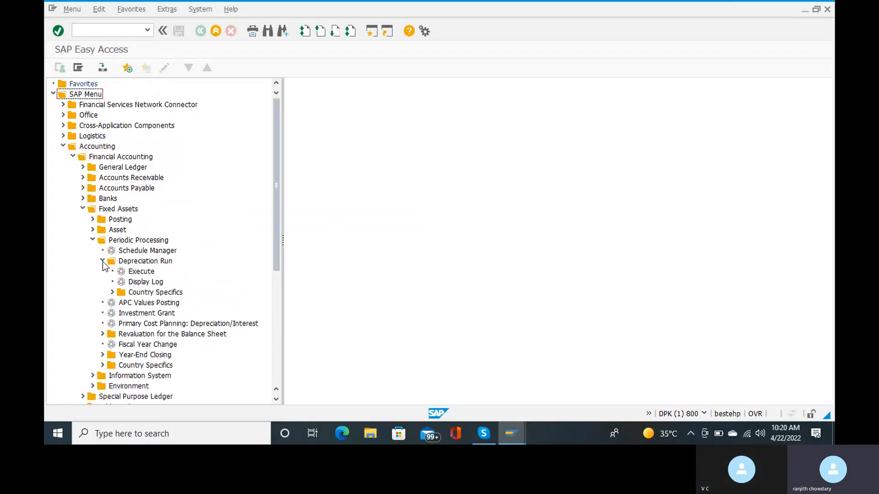
click(125, 273)
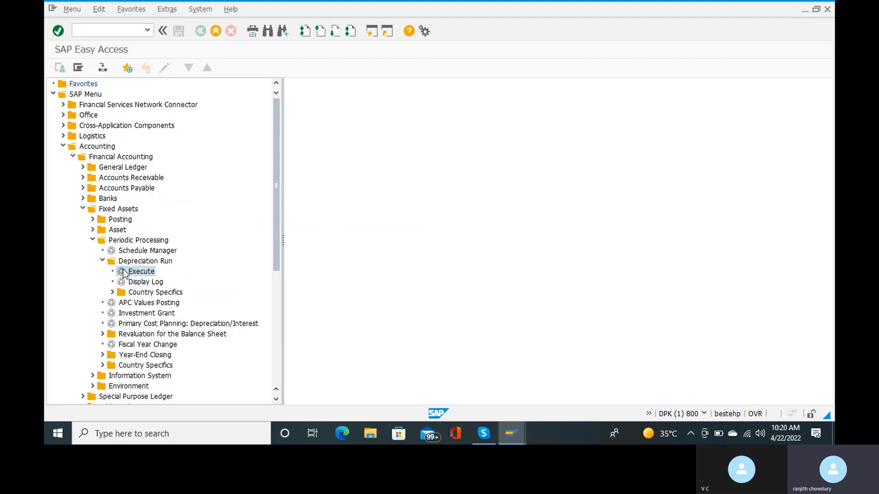
double_click(123, 273)
Enter company code RC15, fiscal year 2022 and posting period 1 for the planned depreciation posting run
key(Return)
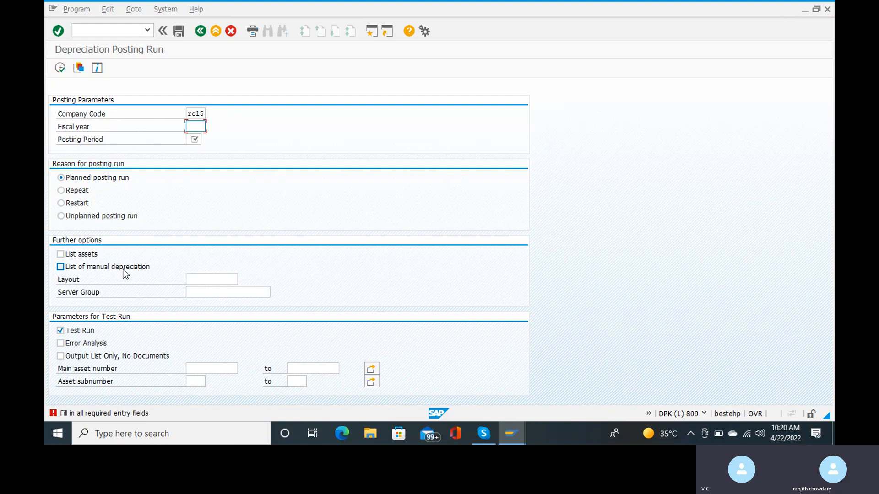
text(2022)
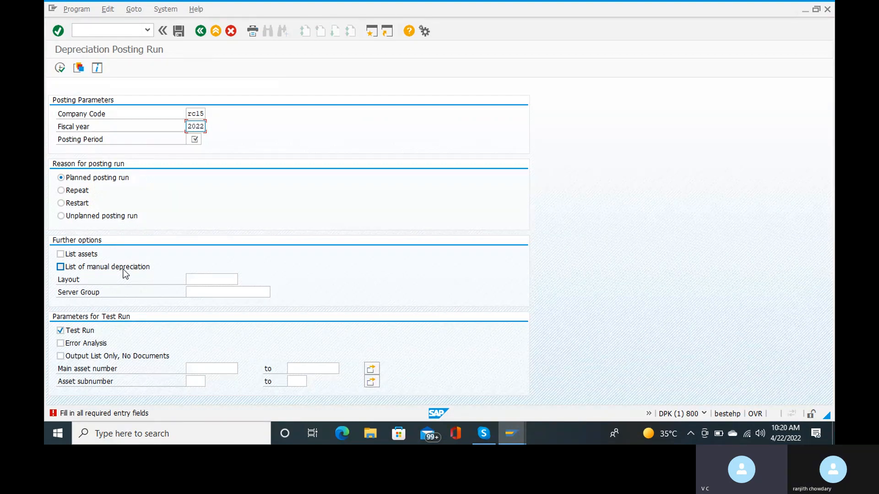
key(Return)
text(0)
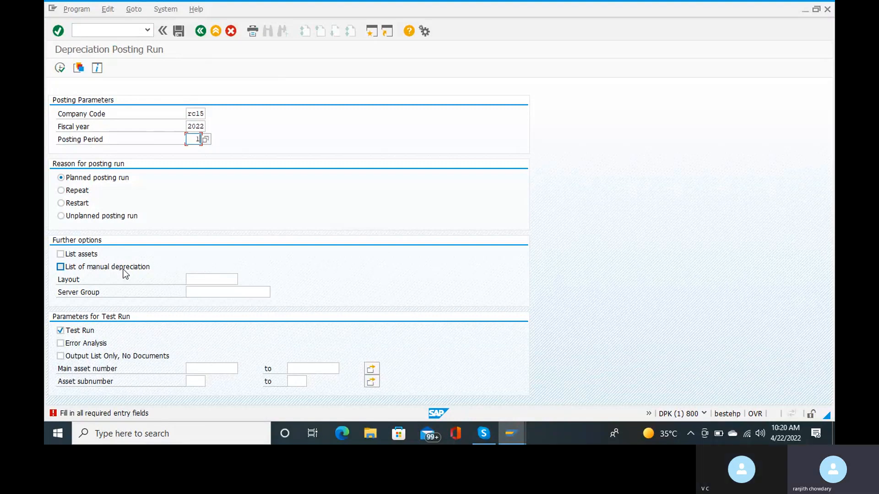
text(1)
key(Tab)
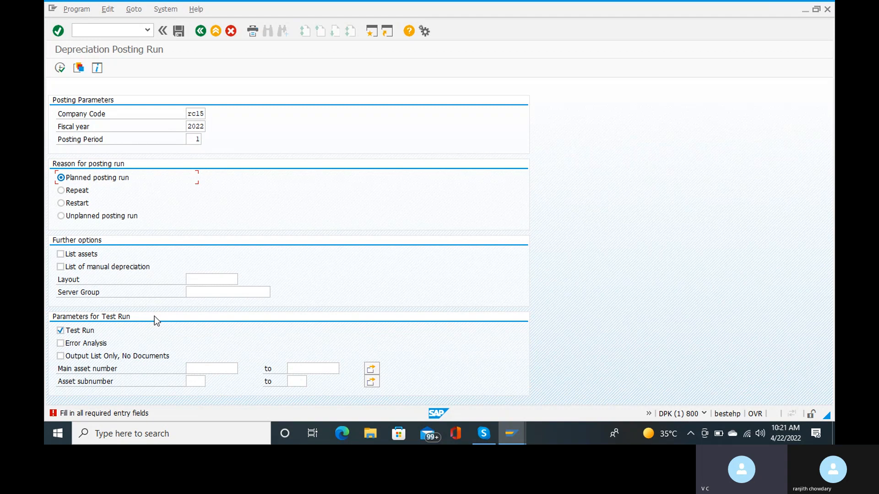
Execute the depreciation posting as an online test run despite the asset limit, and leave the result list
click(54, 67)
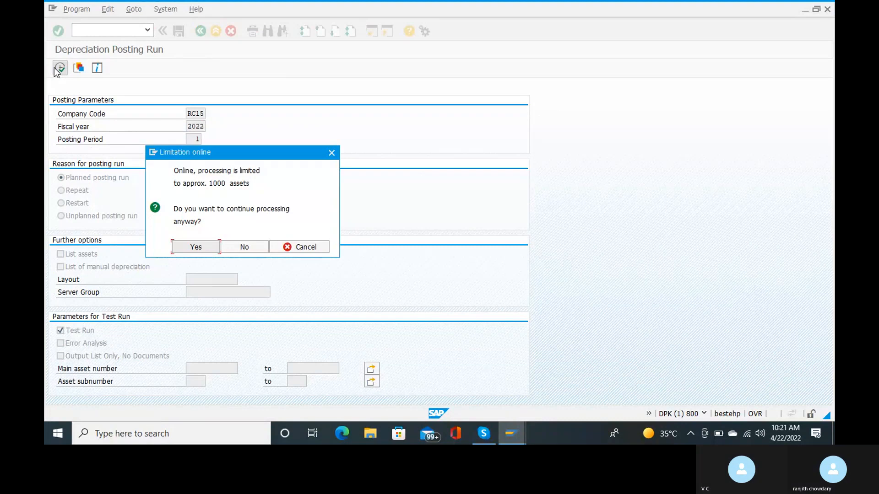
key(Return)
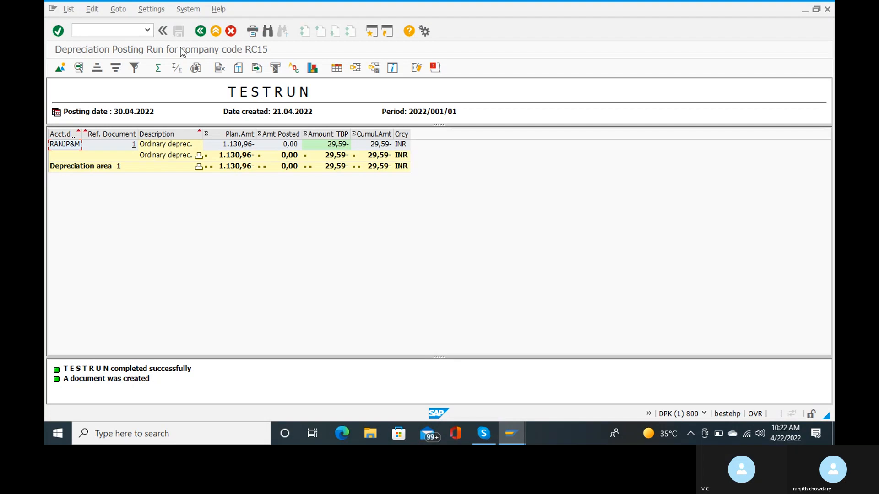
click(201, 31)
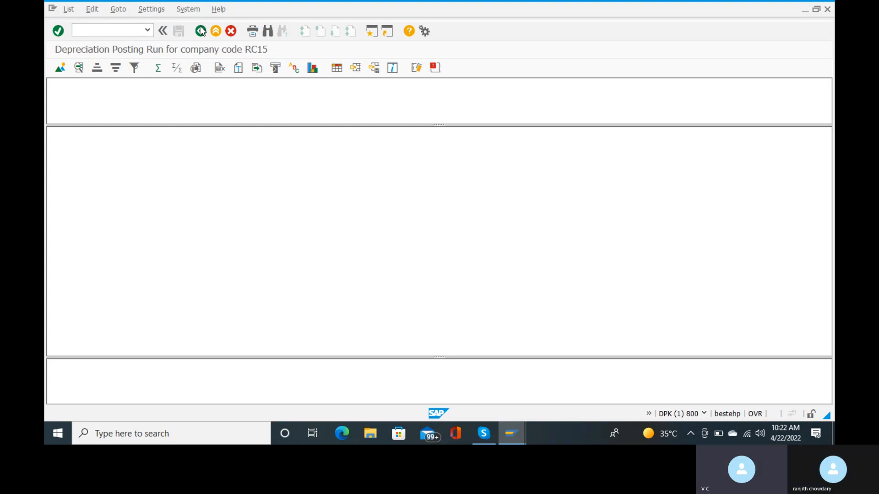
Turn off the test run option and try to execute the RC15 depreciation posting run directly
click(201, 32)
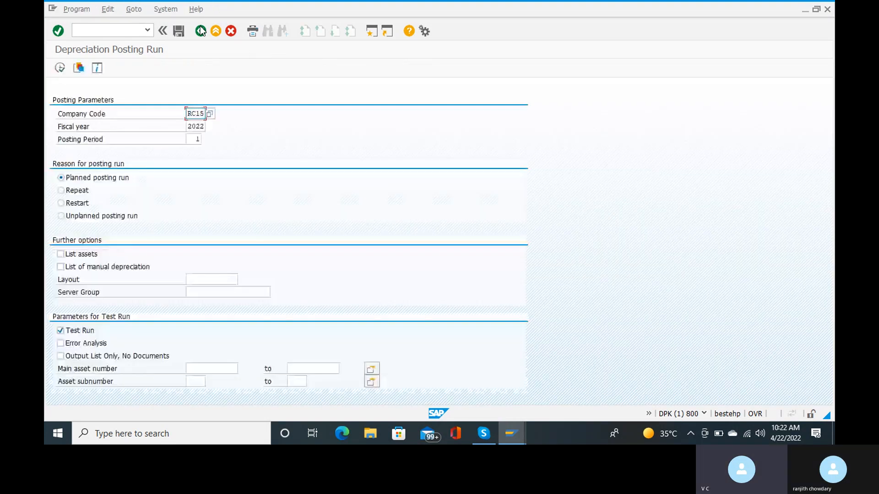
click(60, 331)
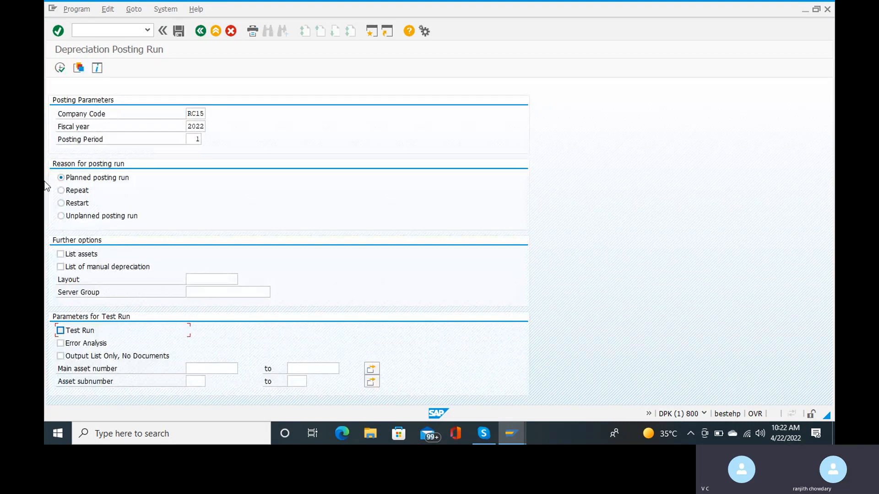
click(58, 68)
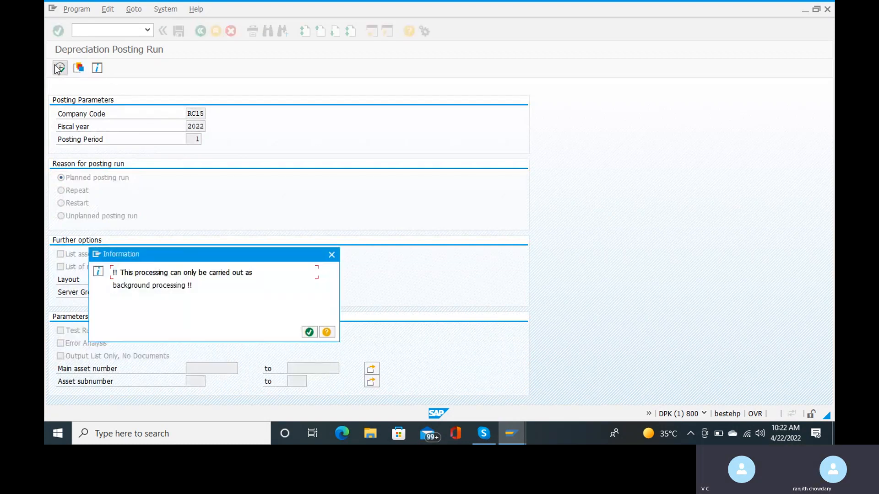
key(Return)
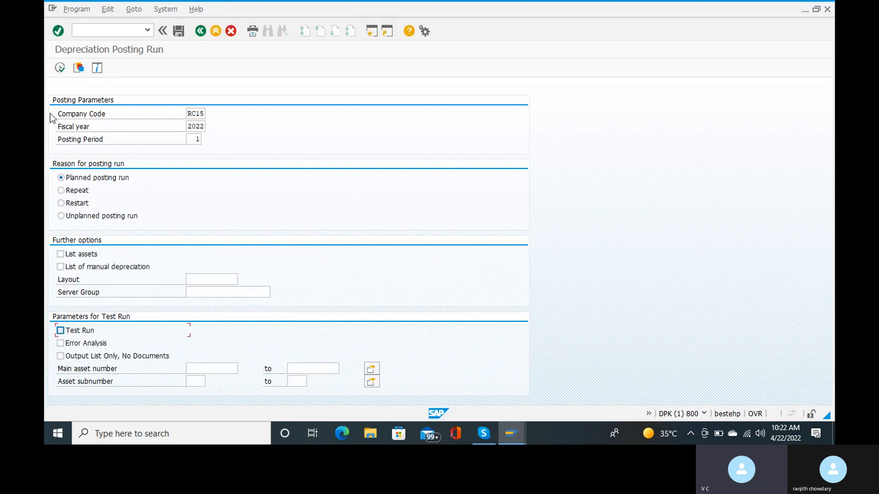
click(60, 68)
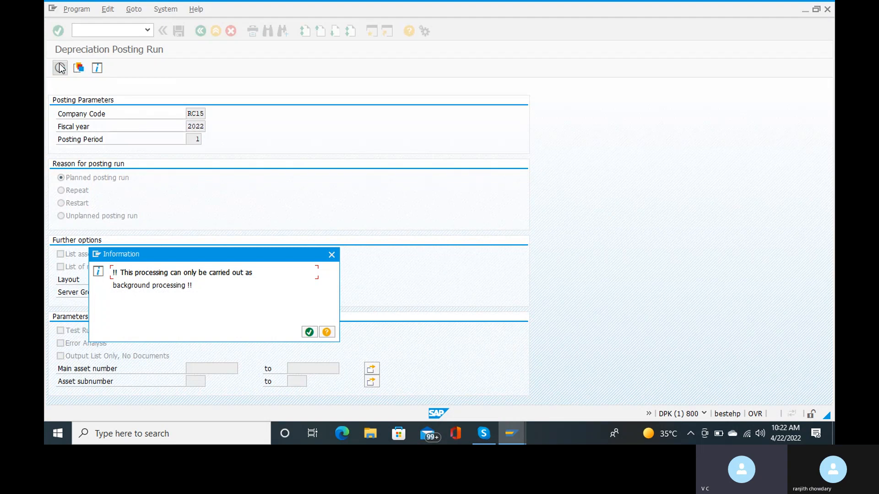
click(309, 332)
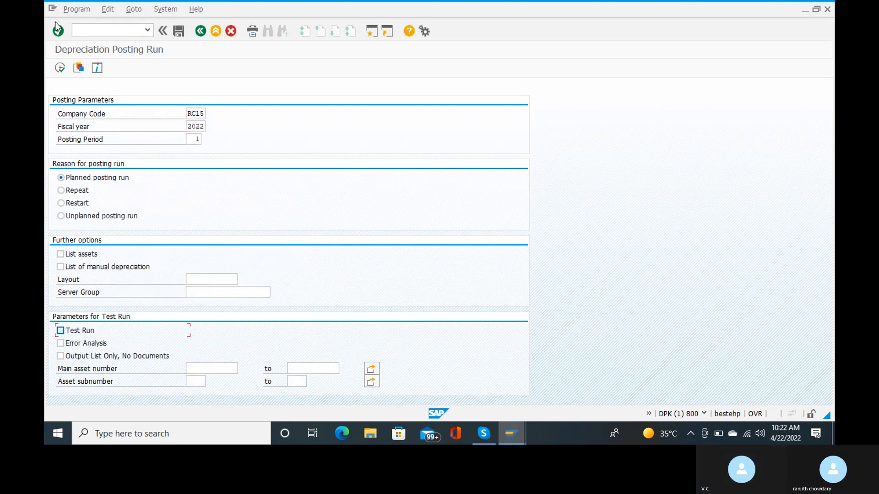
click(77, 9)
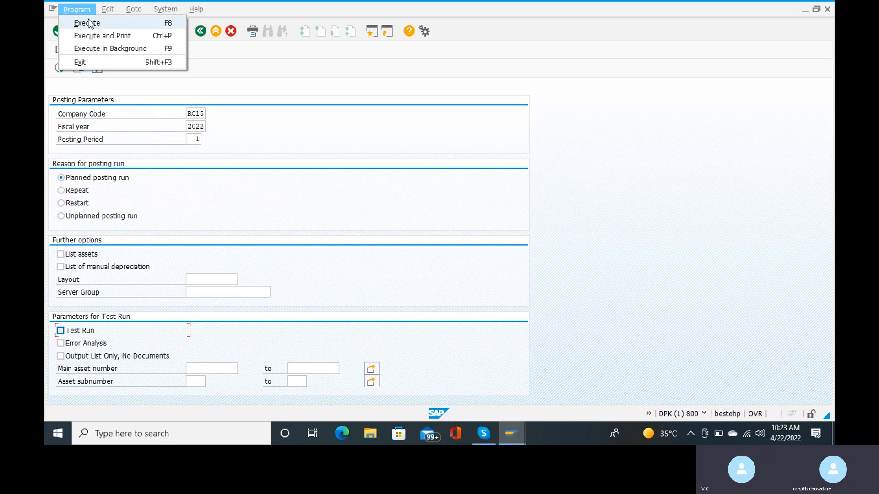
click(91, 23)
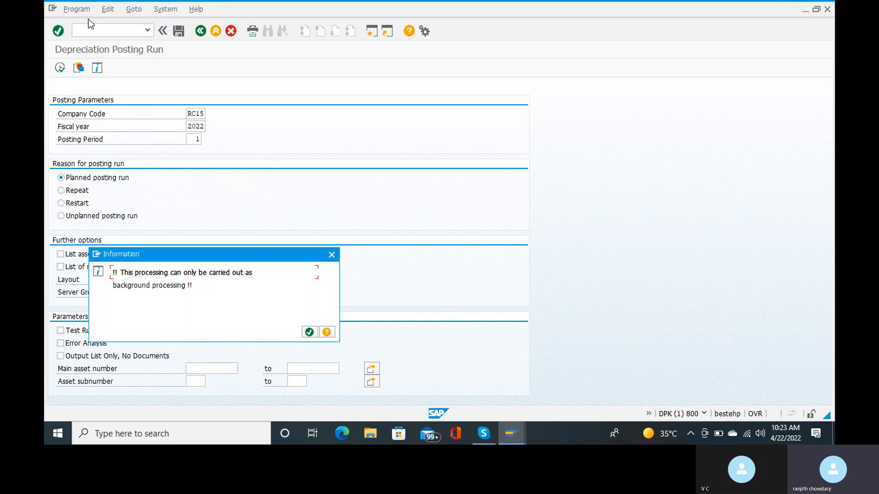
click(309, 332)
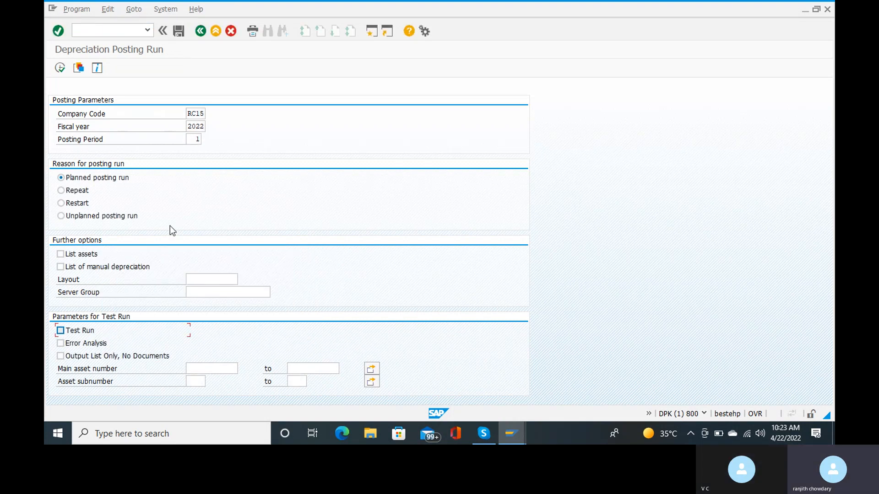
Open the overview of the logged-on user's own background jobs
click(69, 9)
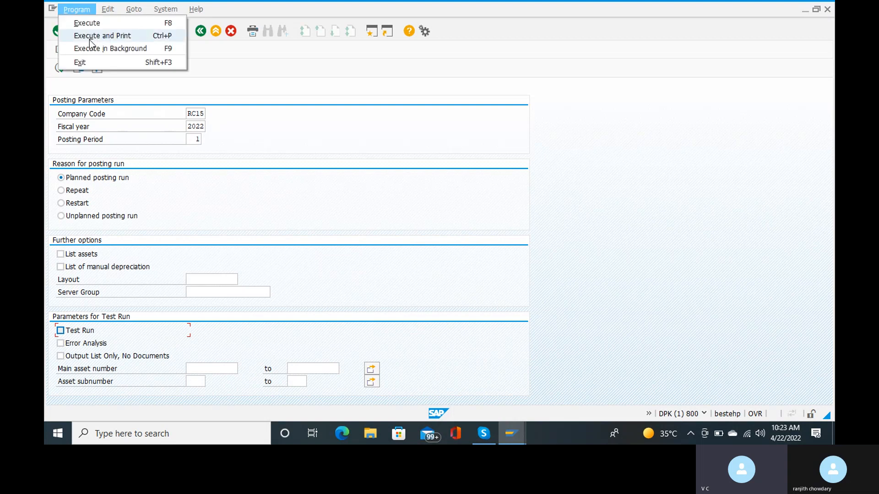
click(226, 90)
click(166, 8)
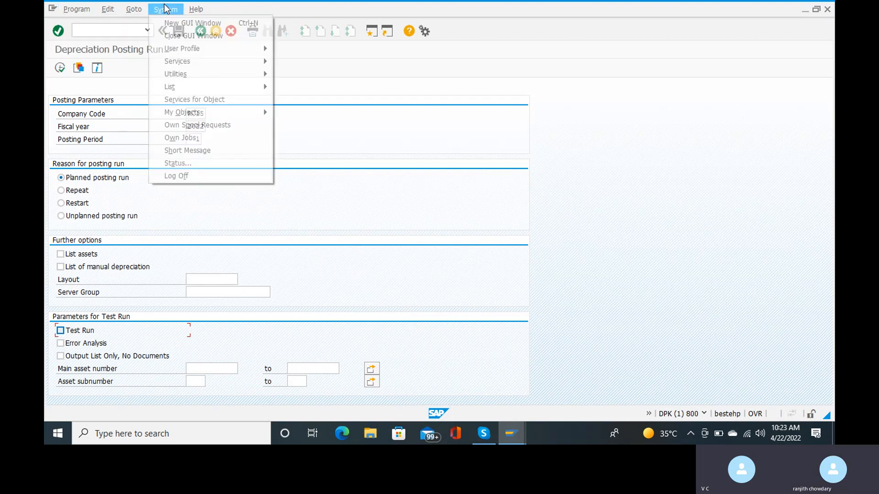
mouse_move(195, 83)
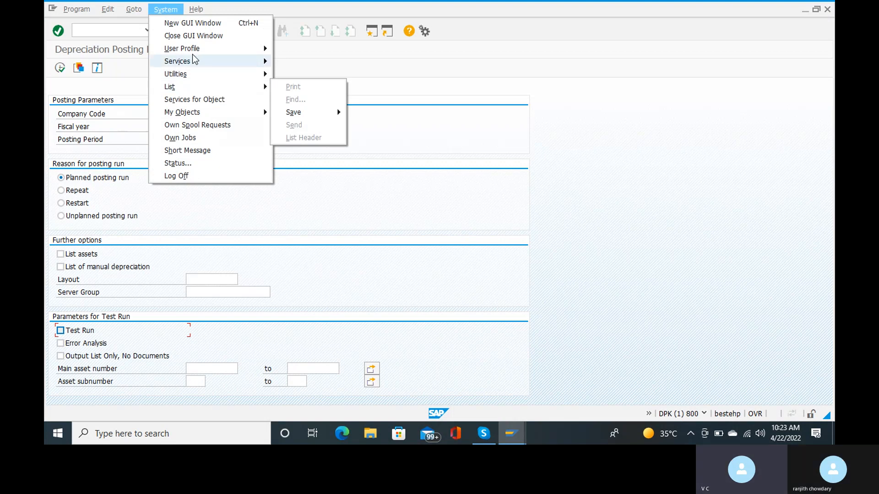
mouse_move(191, 53)
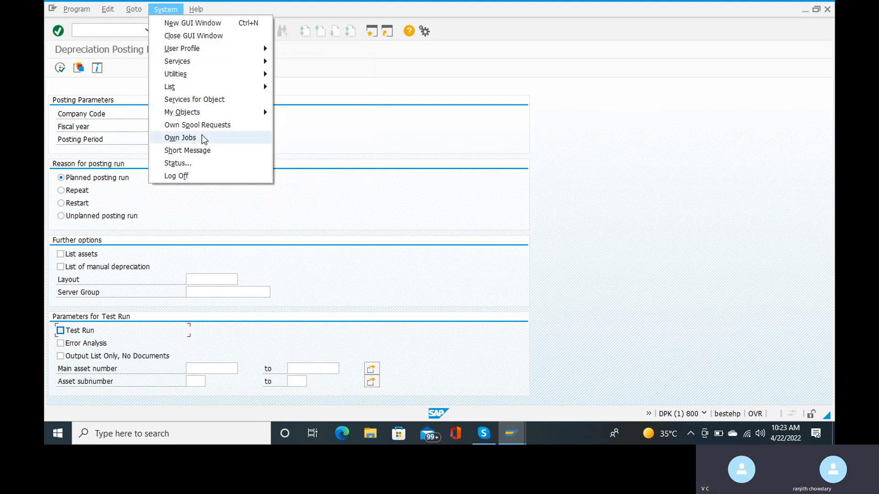
click(204, 140)
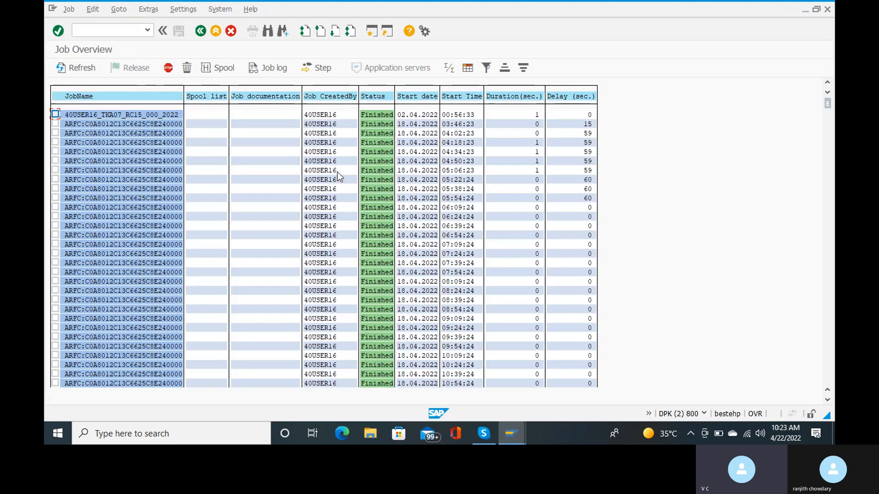
Examine the job names, statuses and start dates down to the end of the job overview
scroll(342, 186, down, 1)
scroll(342, 186, down, 1)
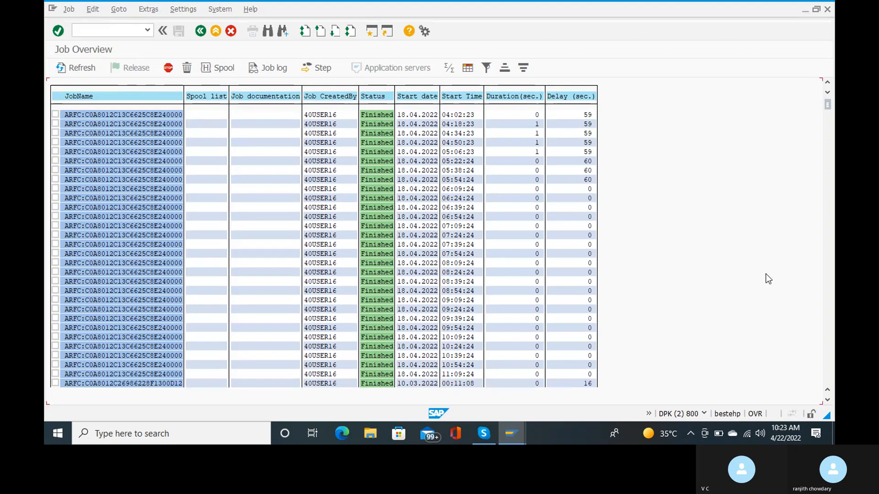
scroll(831, 320, down, 1)
click(829, 318)
click(828, 316)
click(827, 175)
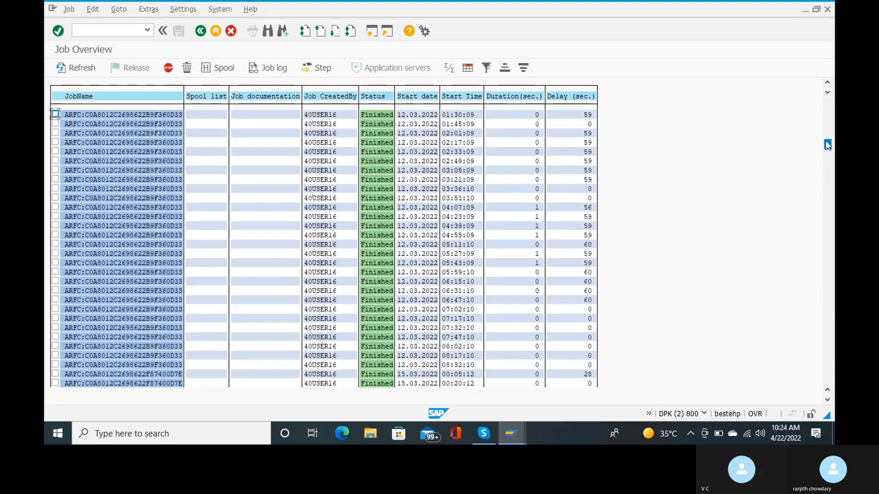
drag(827, 214, 827, 383)
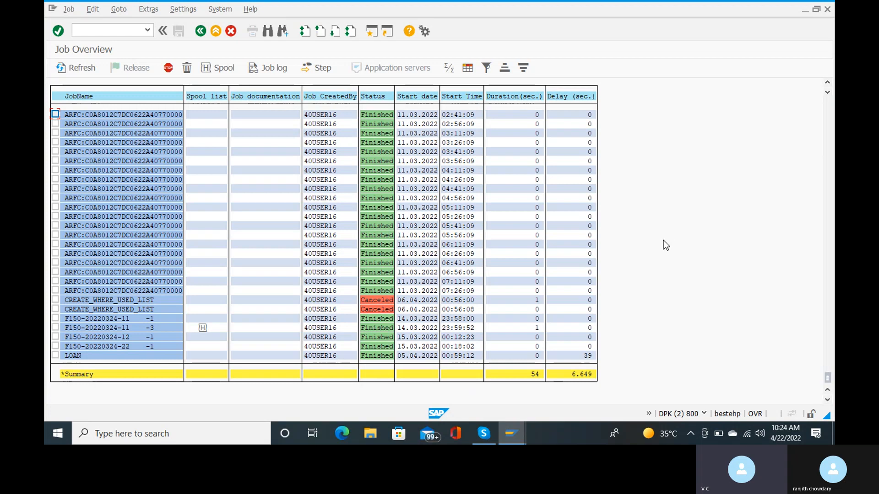
click(823, 286)
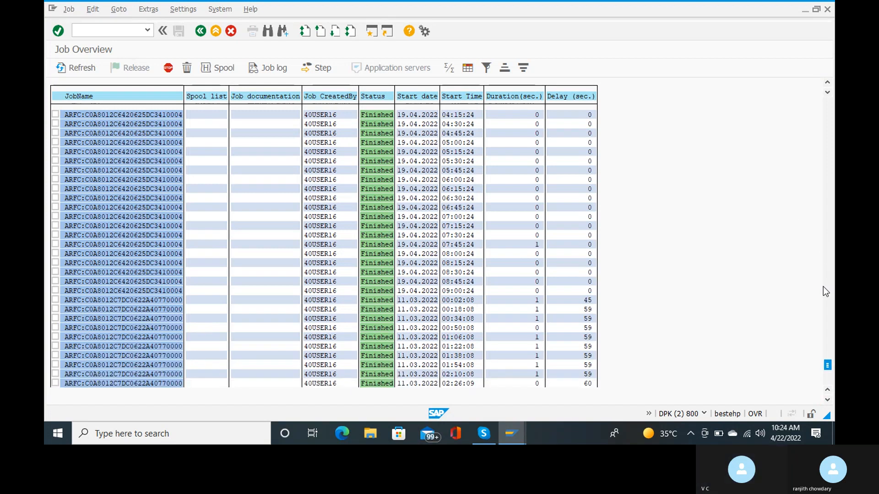
click(823, 286)
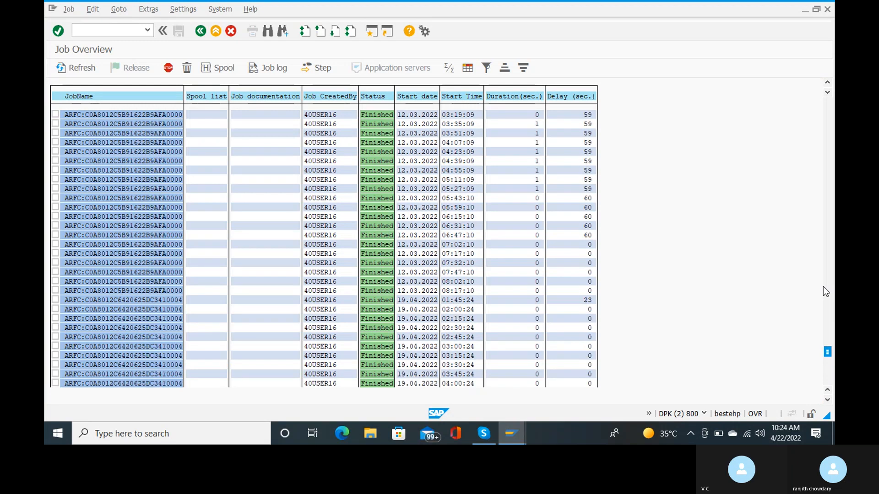
scroll(823, 286, down, 1)
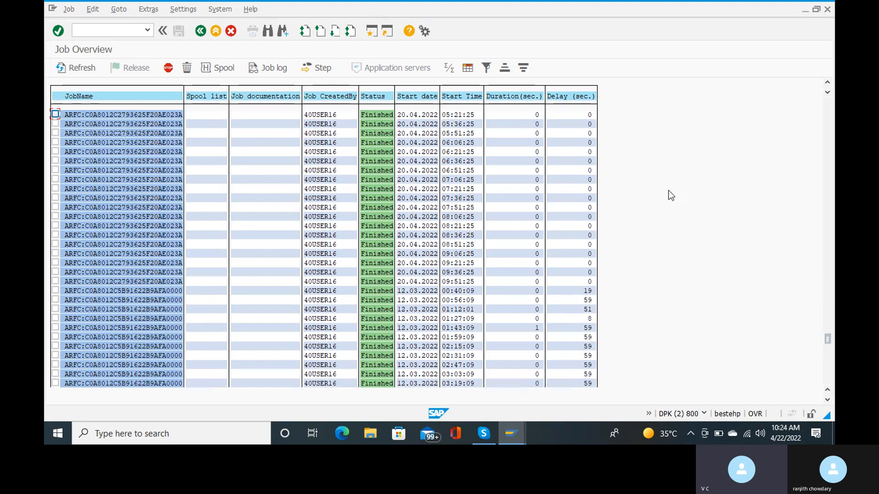
scroll(729, 208, up, 1)
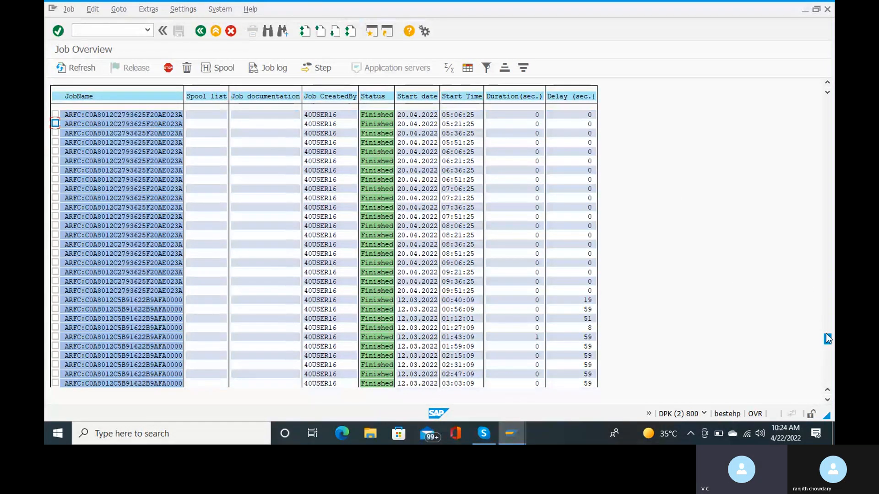
drag(828, 319, 833, 228)
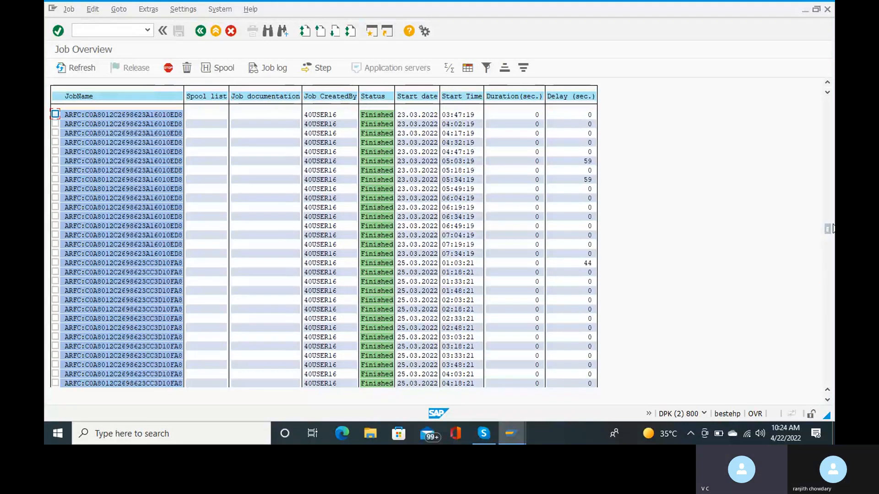
key(super+Right)
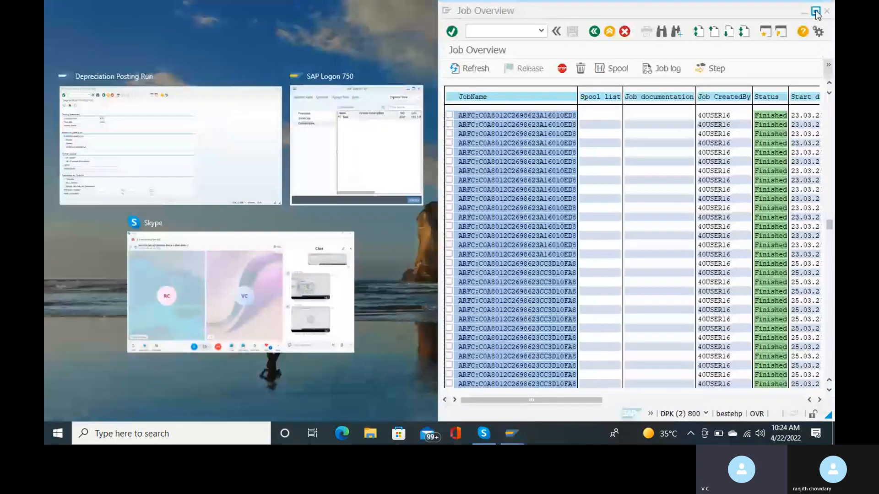
key(Return)
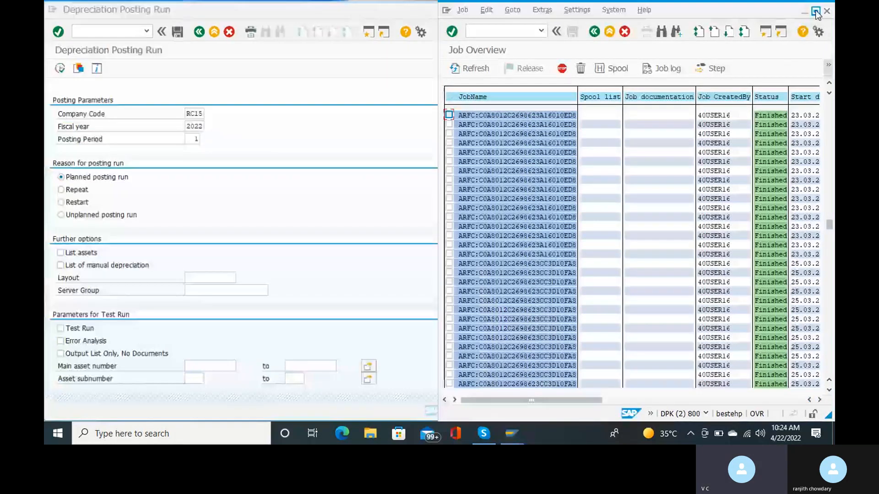
click(816, 11)
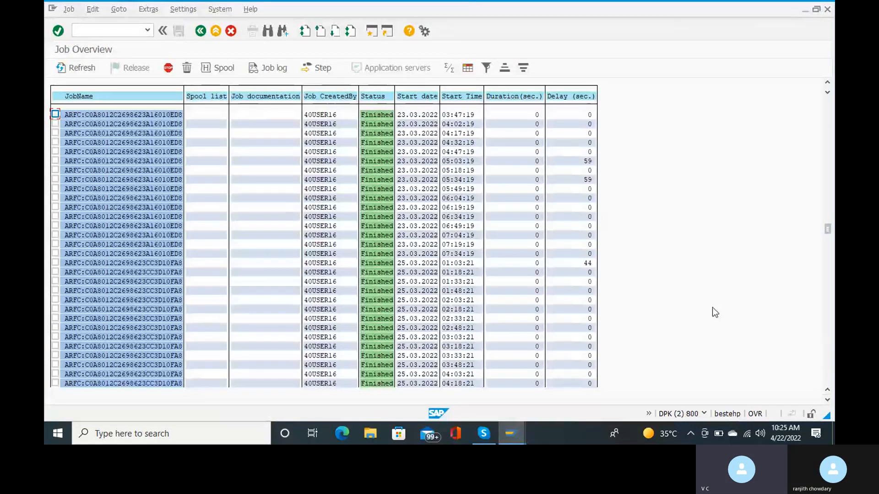
Look back through the earlier entries of the job overview up to the first job
click(823, 268)
click(829, 214)
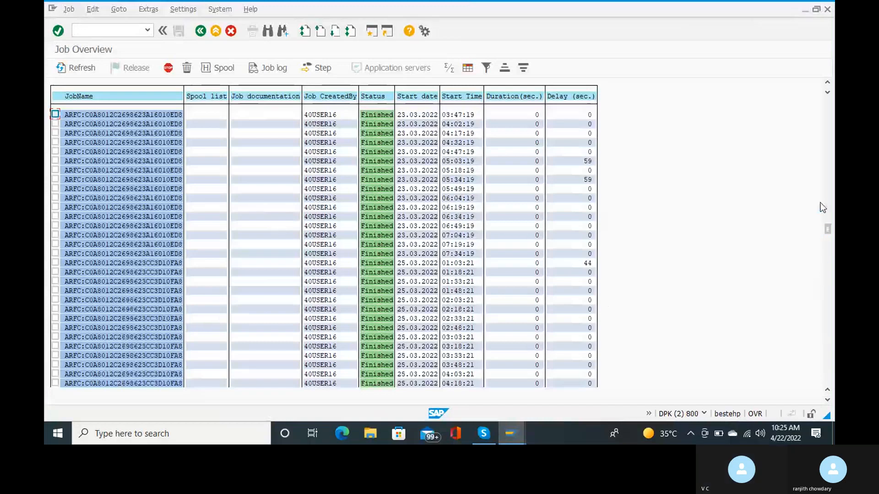
click(826, 200)
click(827, 200)
click(826, 173)
click(826, 169)
click(826, 161)
click(830, 129)
click(831, 131)
click(829, 116)
click(823, 102)
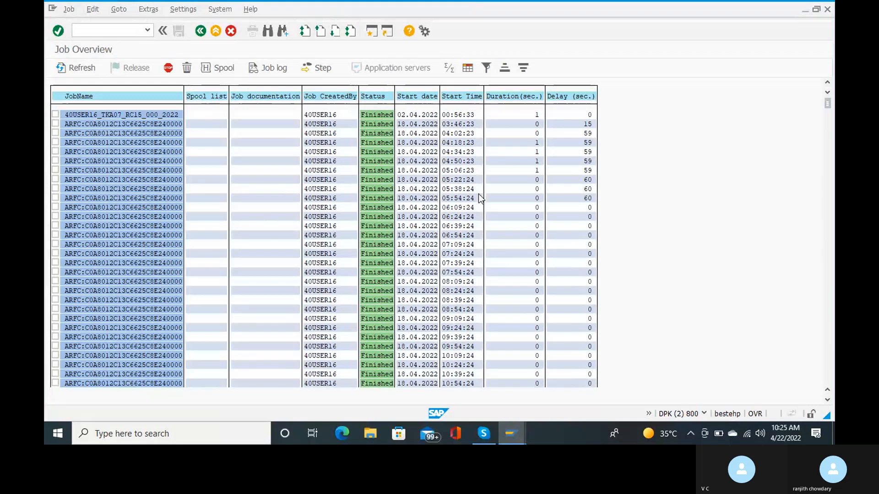
Search the job overview for the date 22.04.2022 and go to the first matching job
key(ctrl+f)
text(22)
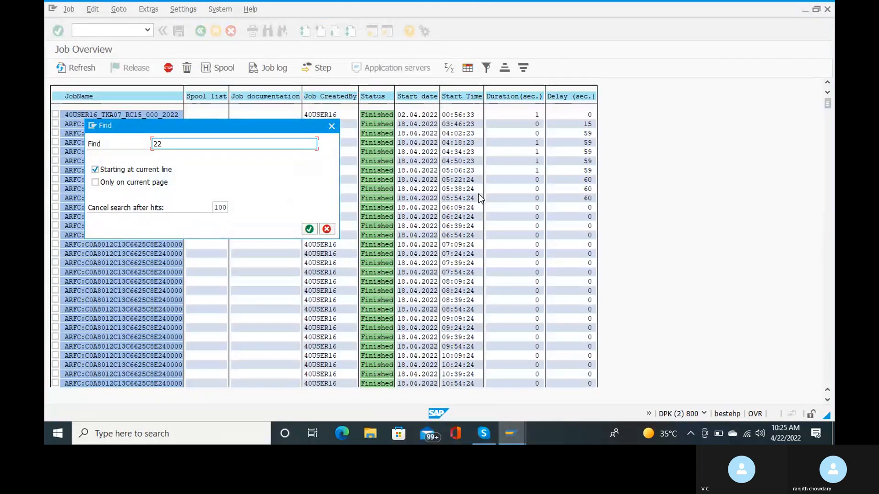
text(.04.2022)
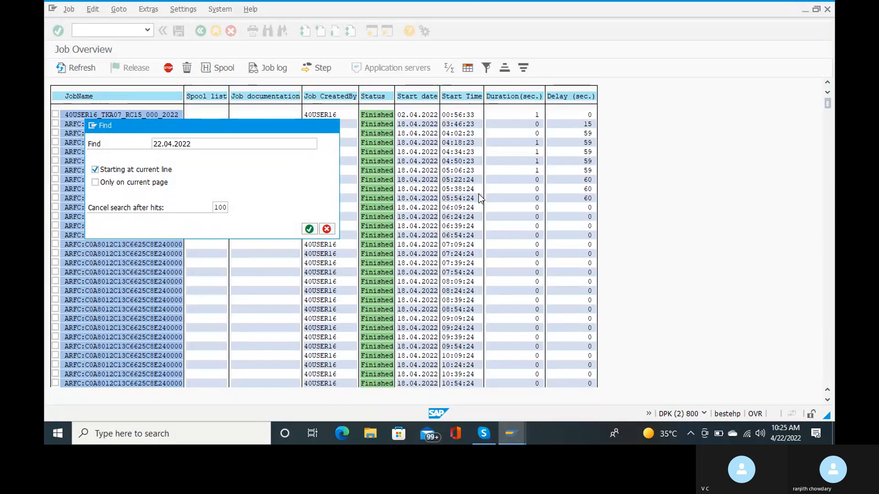
key(Return)
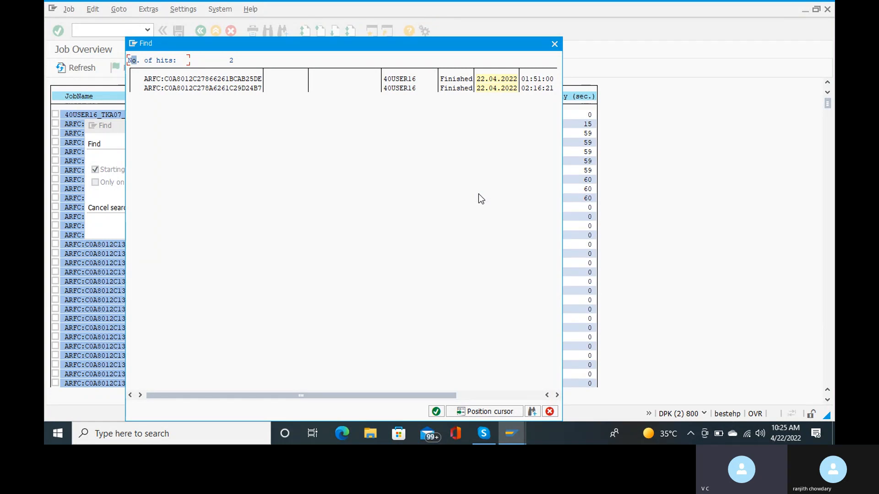
click(456, 81)
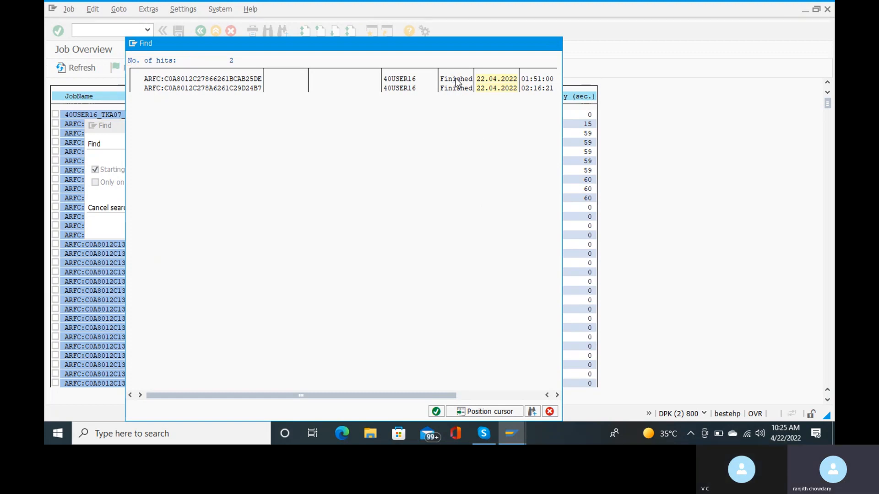
double_click(456, 80)
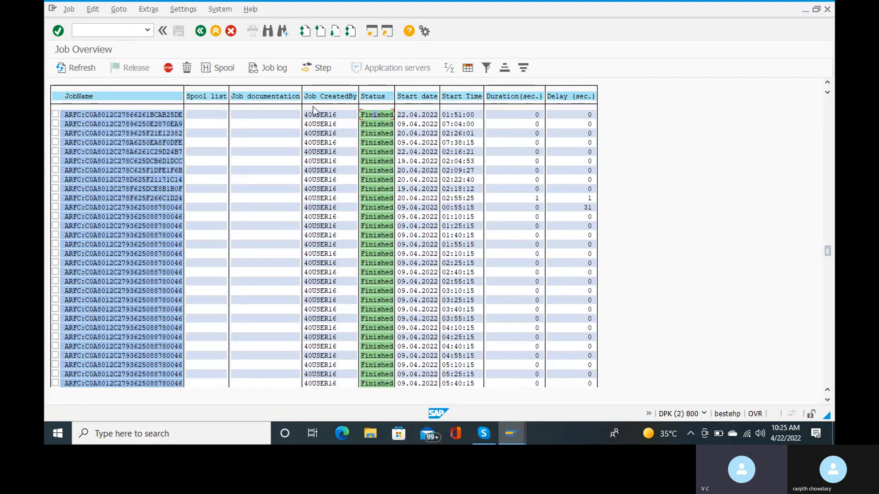
Display the details of the finished job started on 09.04.2022 at 07:04:00 and return to the job overview
double_click(163, 124)
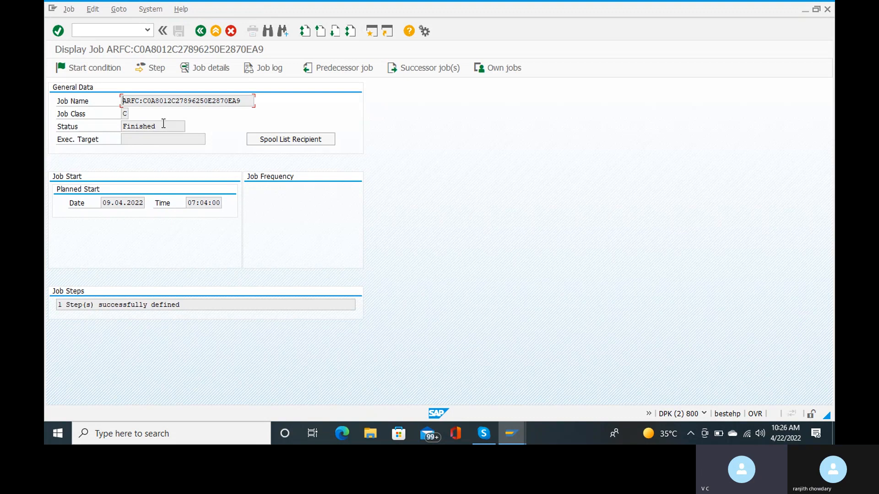
click(205, 32)
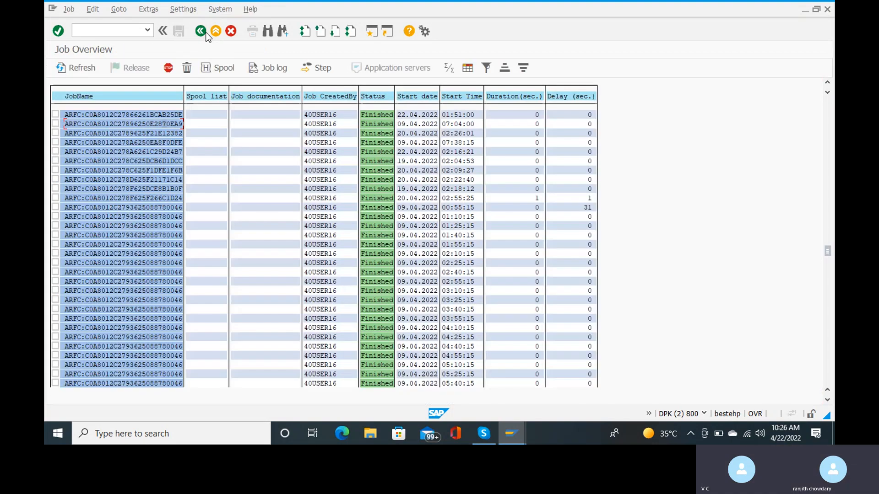
click(55, 114)
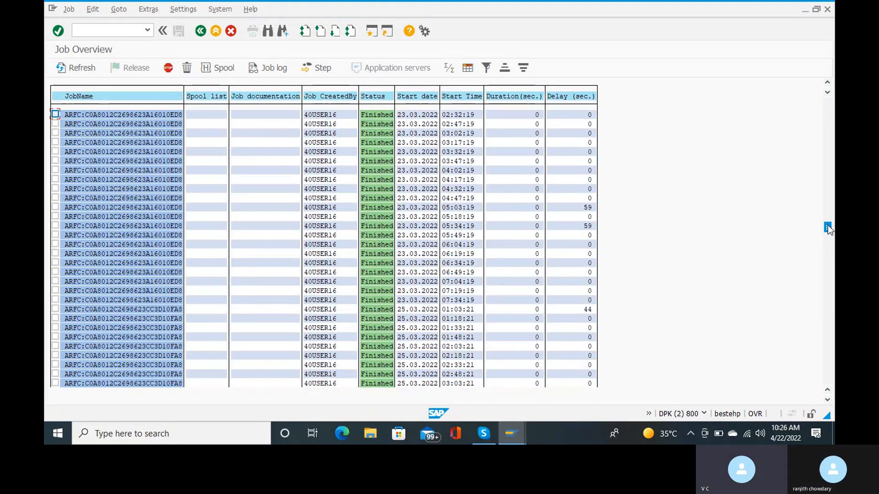
Mark the finished job started on 22.04.2022 at 01:51:00 in the job overview
click(827, 238)
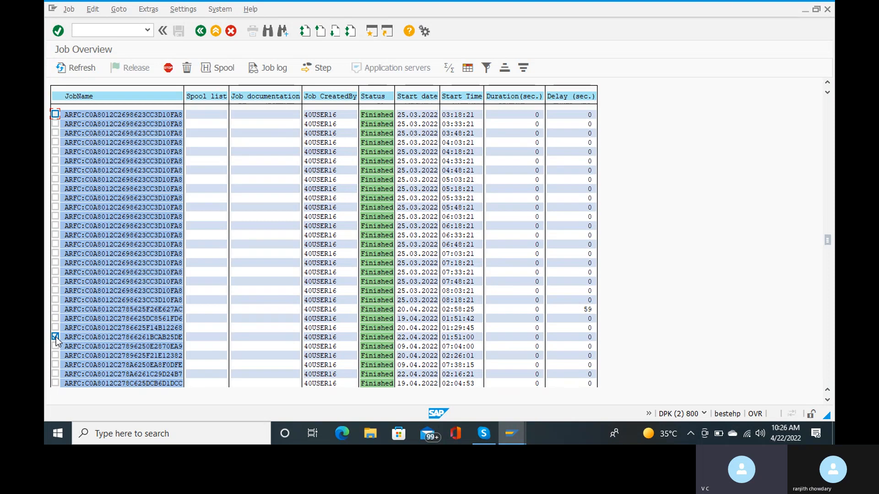
click(69, 9)
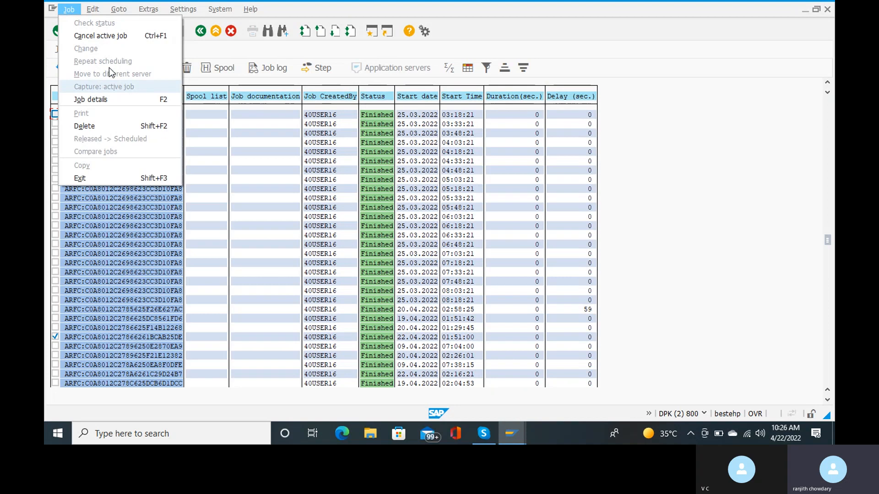
mouse_move(209, 9)
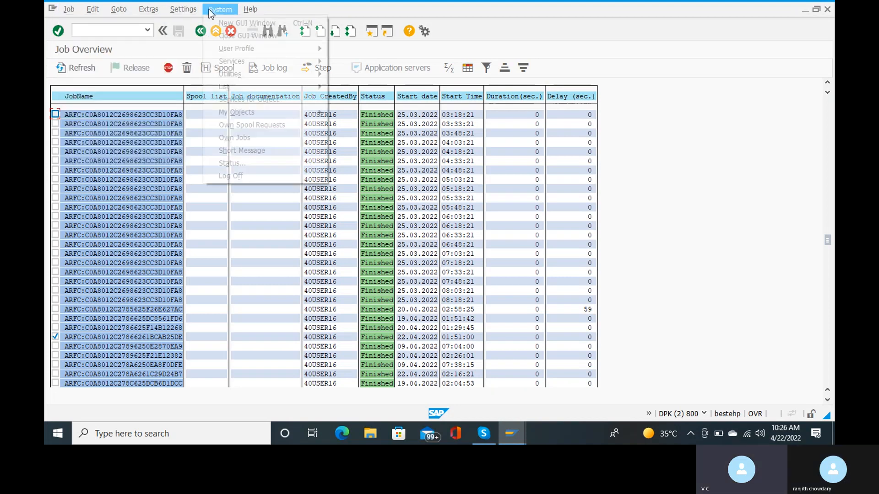
mouse_move(114, 13)
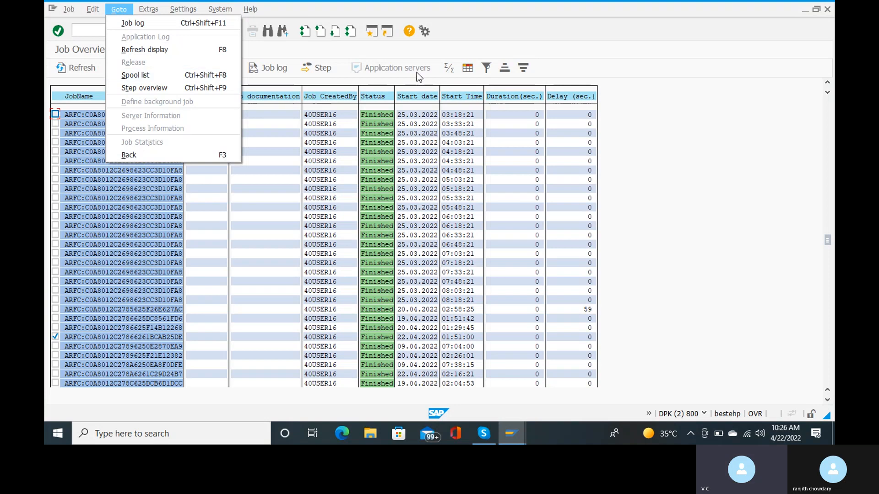
click(718, 109)
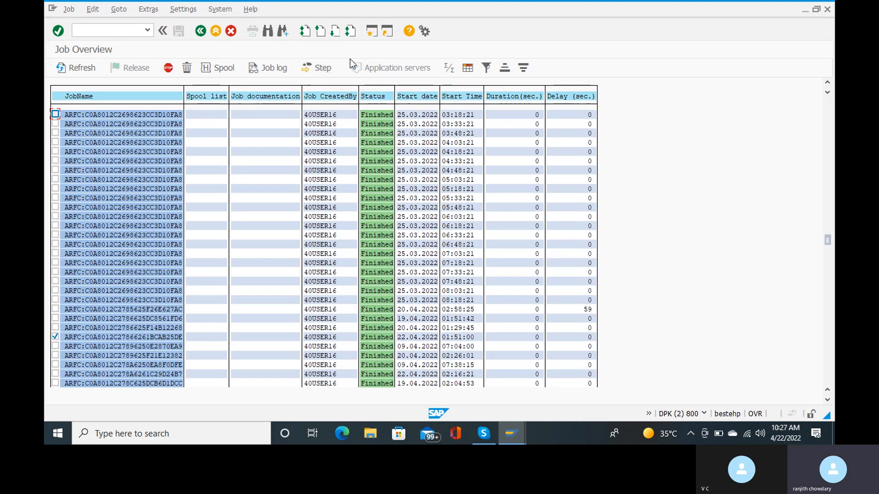
Dismiss the sort order definition, refresh the job overview and go to the job started on 22.04.2022 at 02:16:21
click(504, 69)
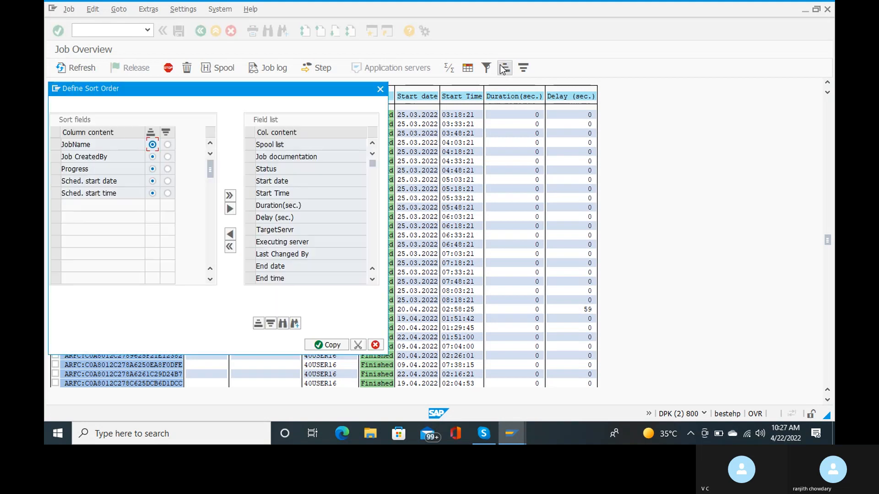
click(380, 90)
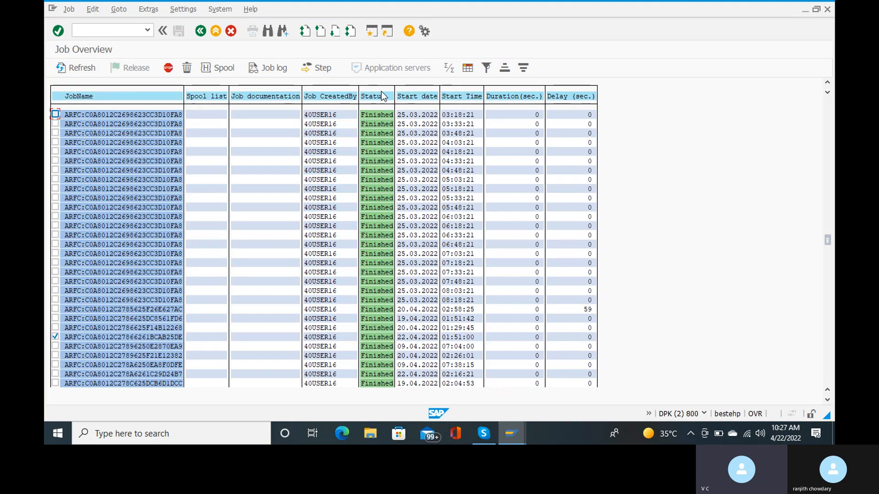
click(81, 66)
click(405, 375)
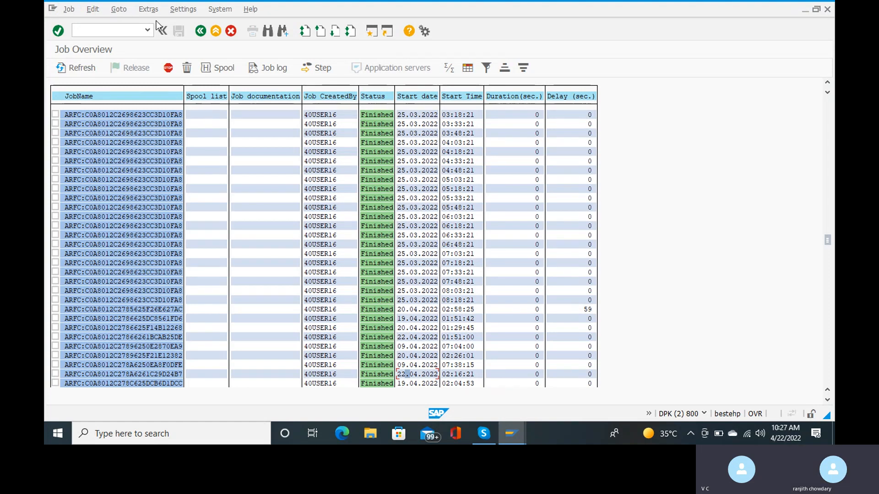
click(182, 10)
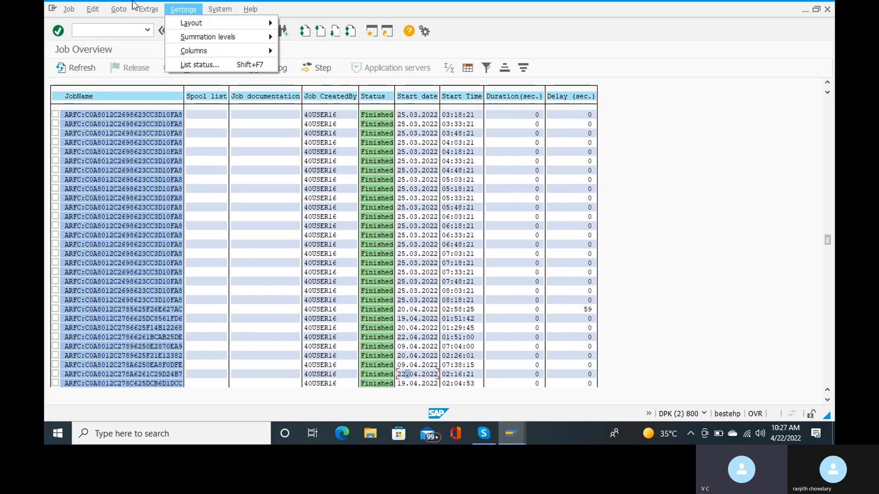
mouse_move(119, 9)
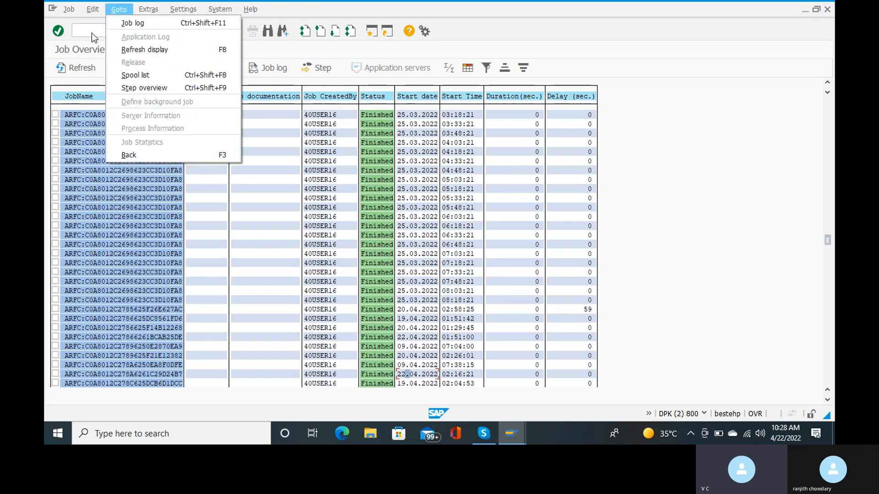
Leave the job overview and open the log of the posting run with transaction code afbp
click(91, 32)
text(/n)
key(Return)
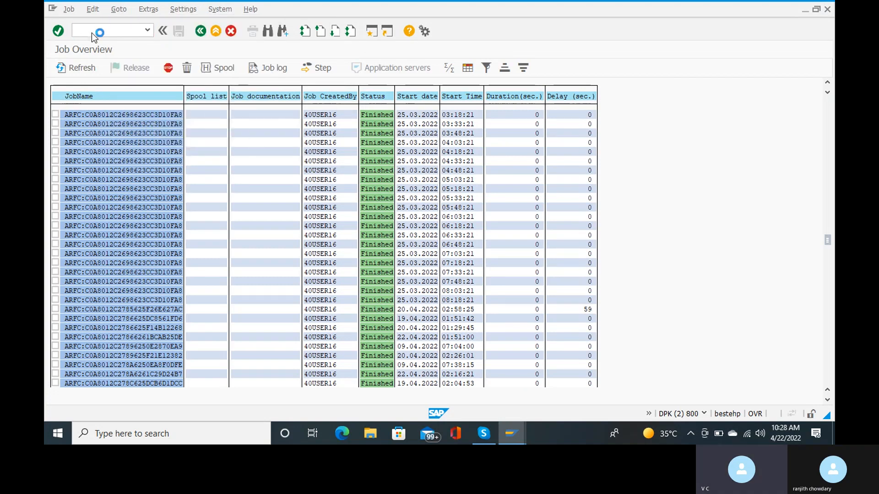
text(afbp)
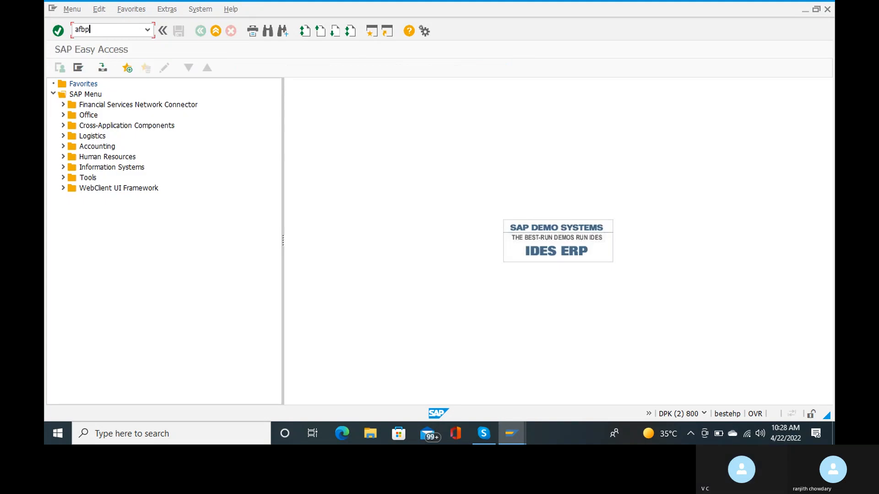
key(Return)
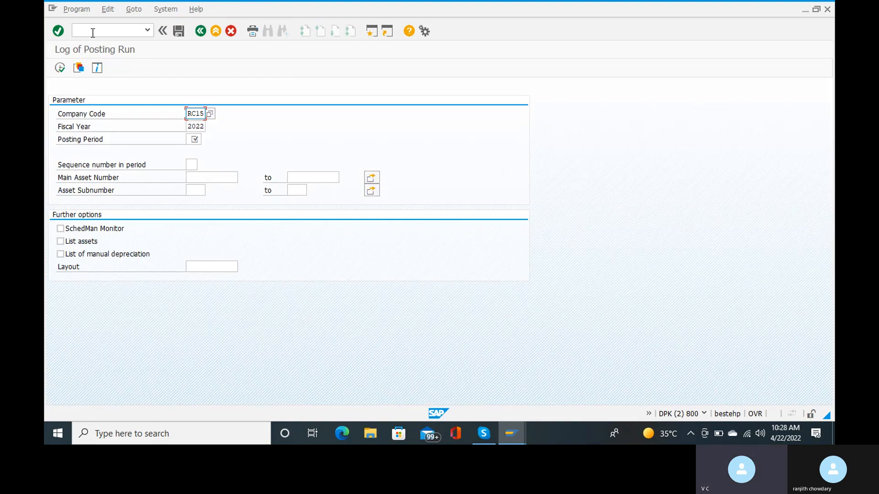
Set the posting period to 1 and execute the posting run log for company code RC15, fiscal year 2022
click(199, 140)
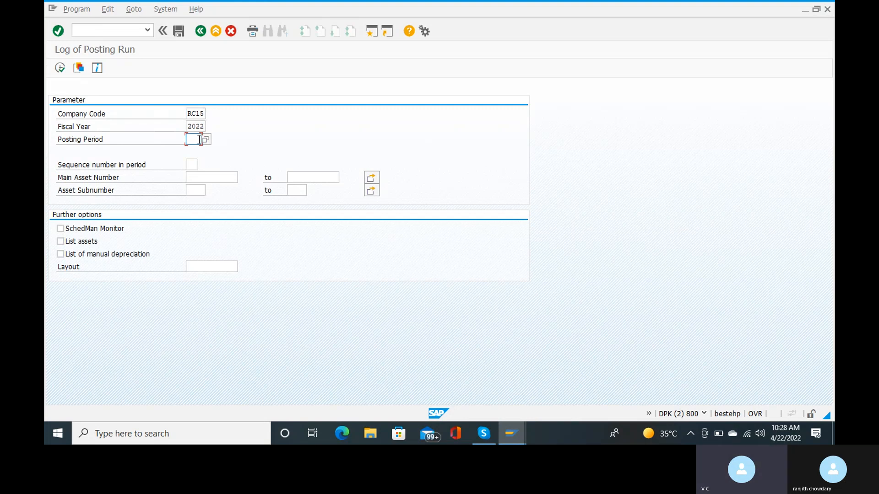
text(1)
click(60, 68)
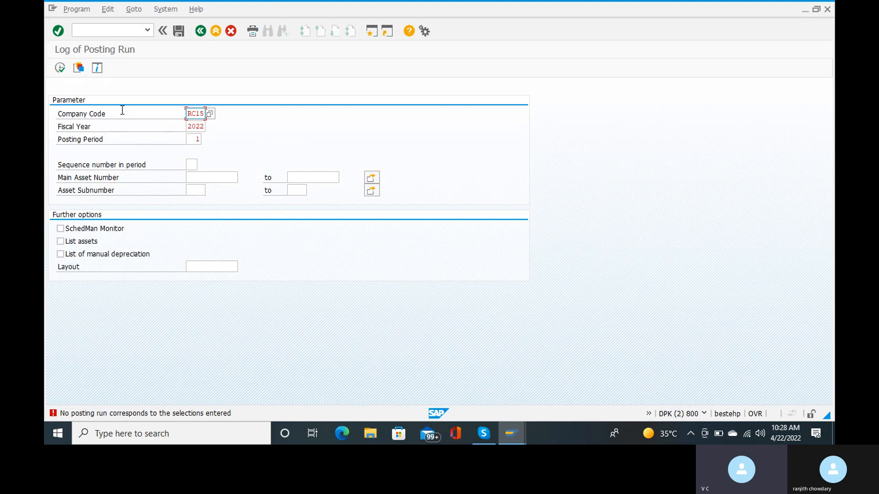
Try to execute the posting run log with the posting period left blank
click(194, 138)
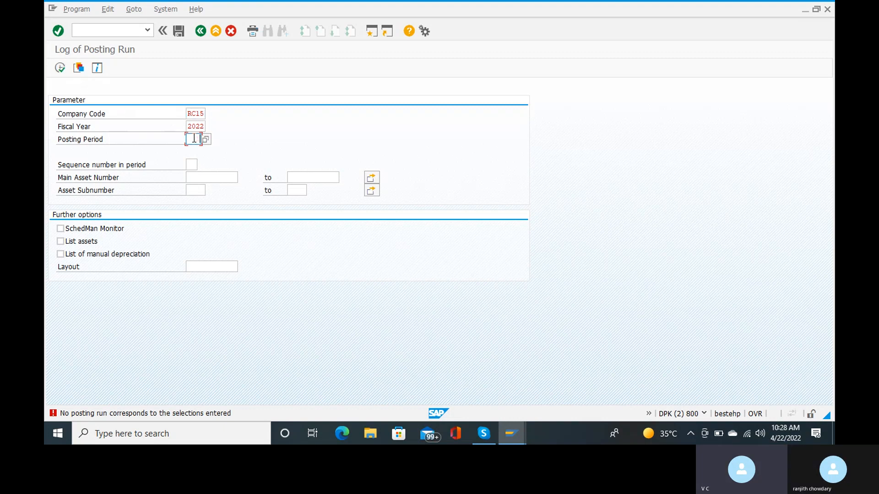
click(54, 67)
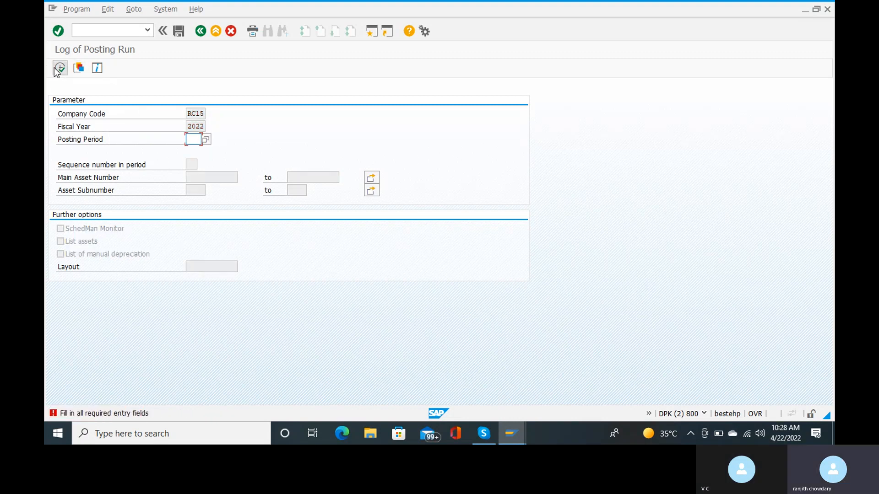
click(54, 67)
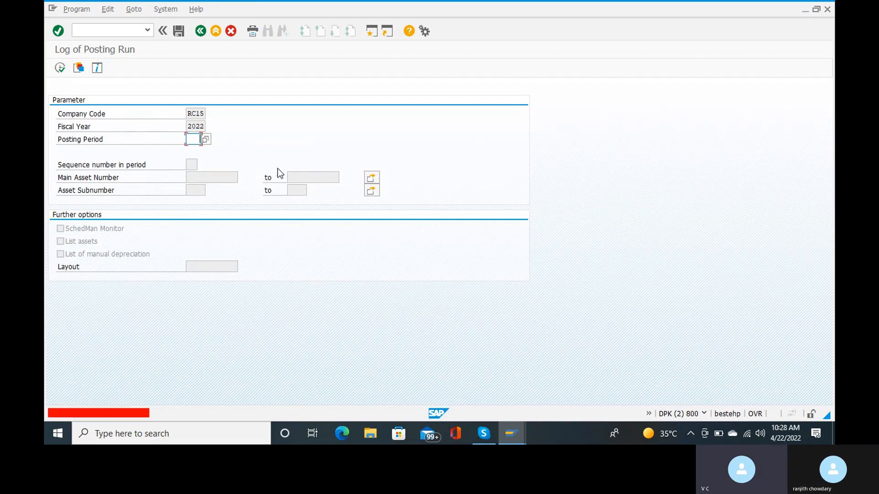
Choose posting period 000 from the possible depreciation calculation periods and execute the posting run log
click(204, 138)
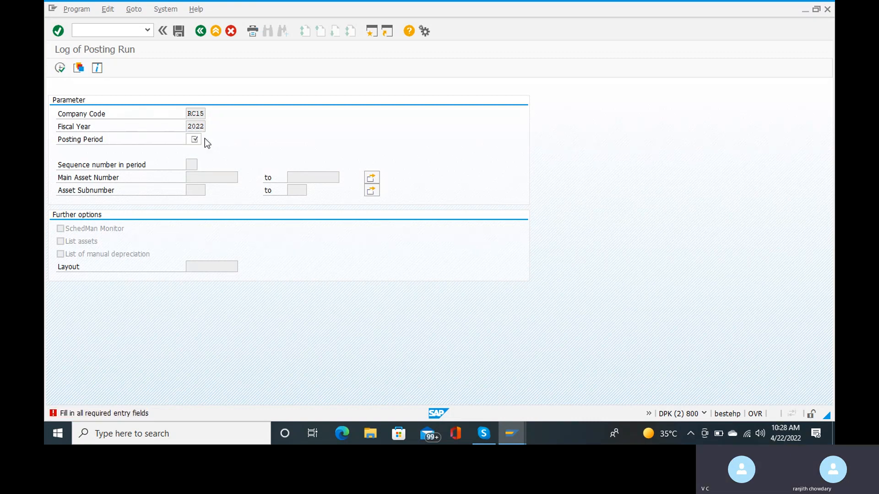
click(205, 139)
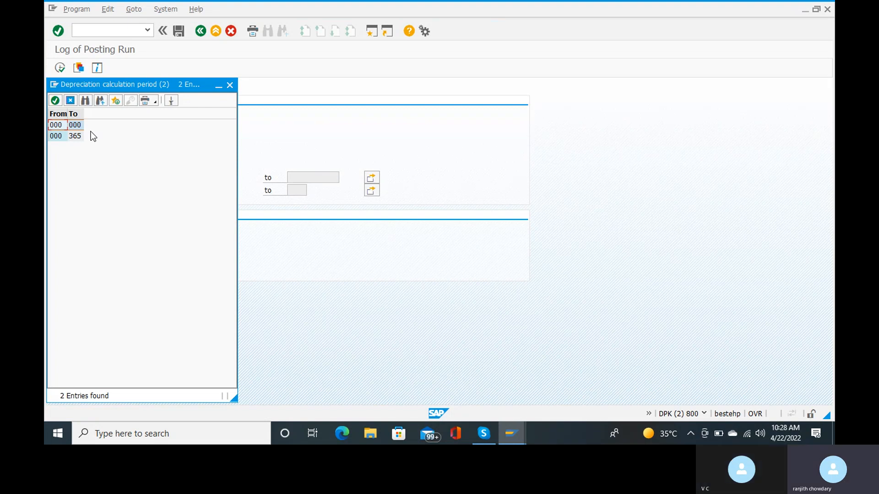
click(60, 133)
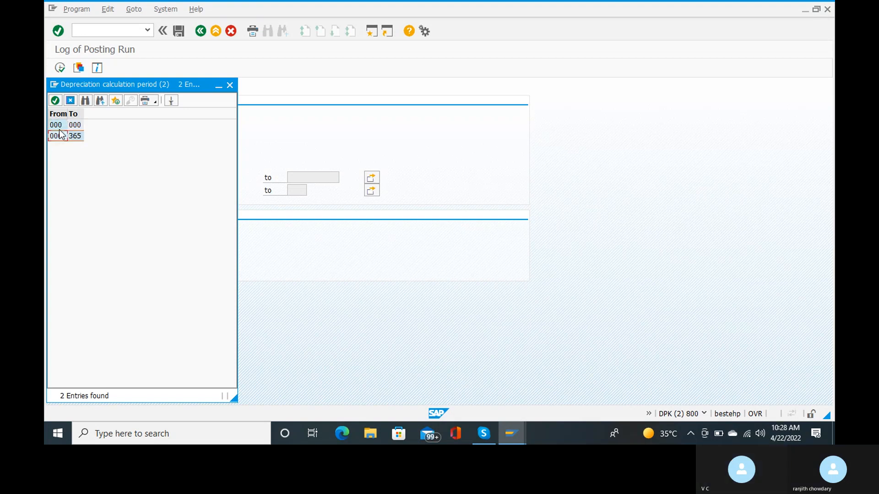
double_click(60, 134)
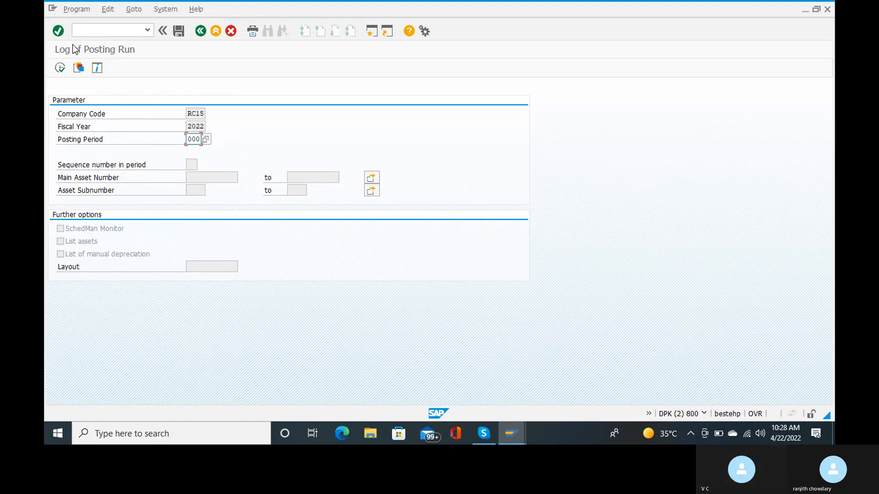
click(65, 67)
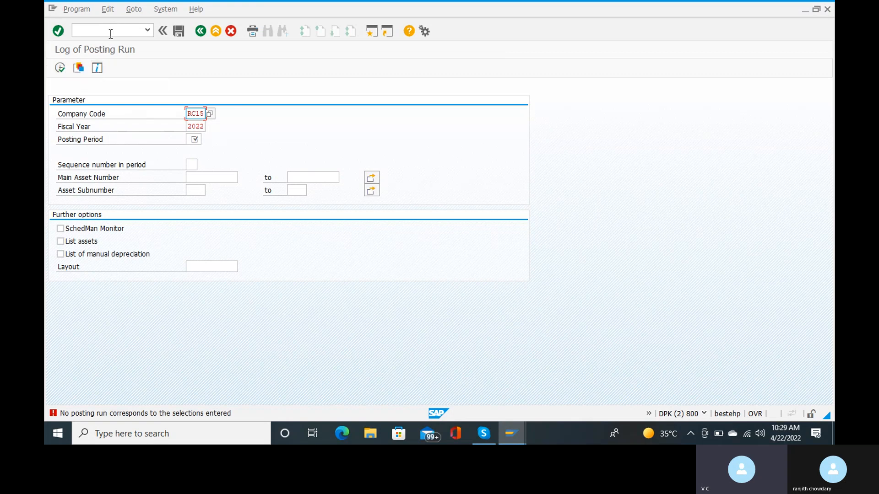
click(109, 33)
click(425, 31)
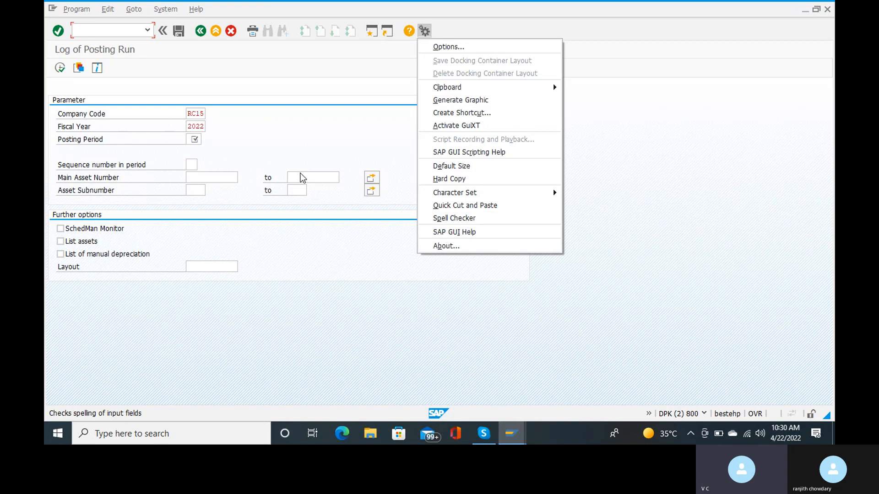
Close the posting run log session and the depreciation posting run session, confirming the log-off
click(827, 13)
click(826, 11)
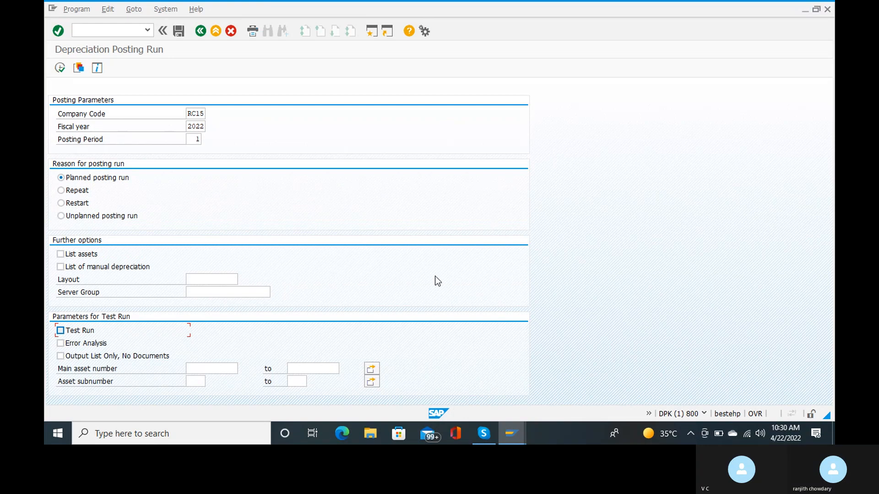
click(827, 9)
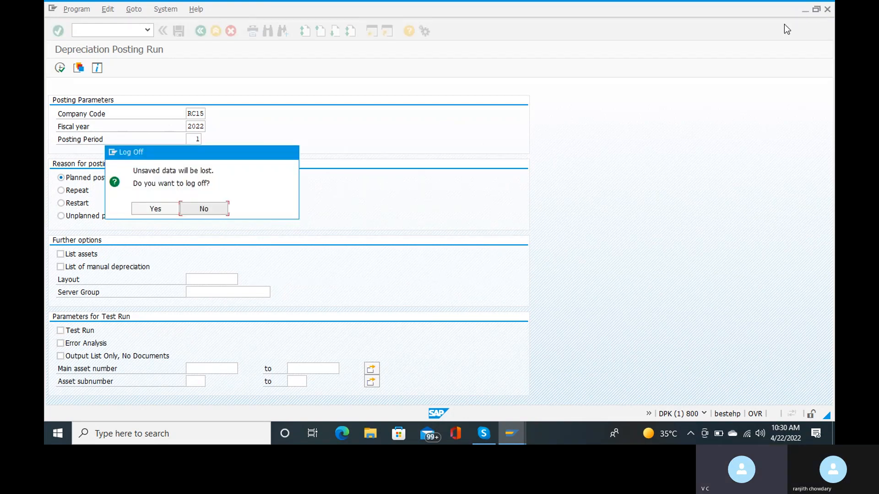
key(Left)
key(Return)
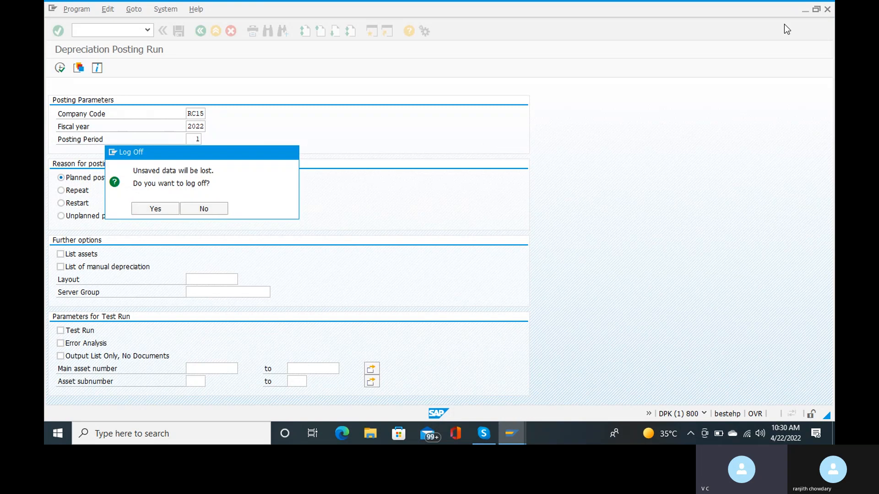